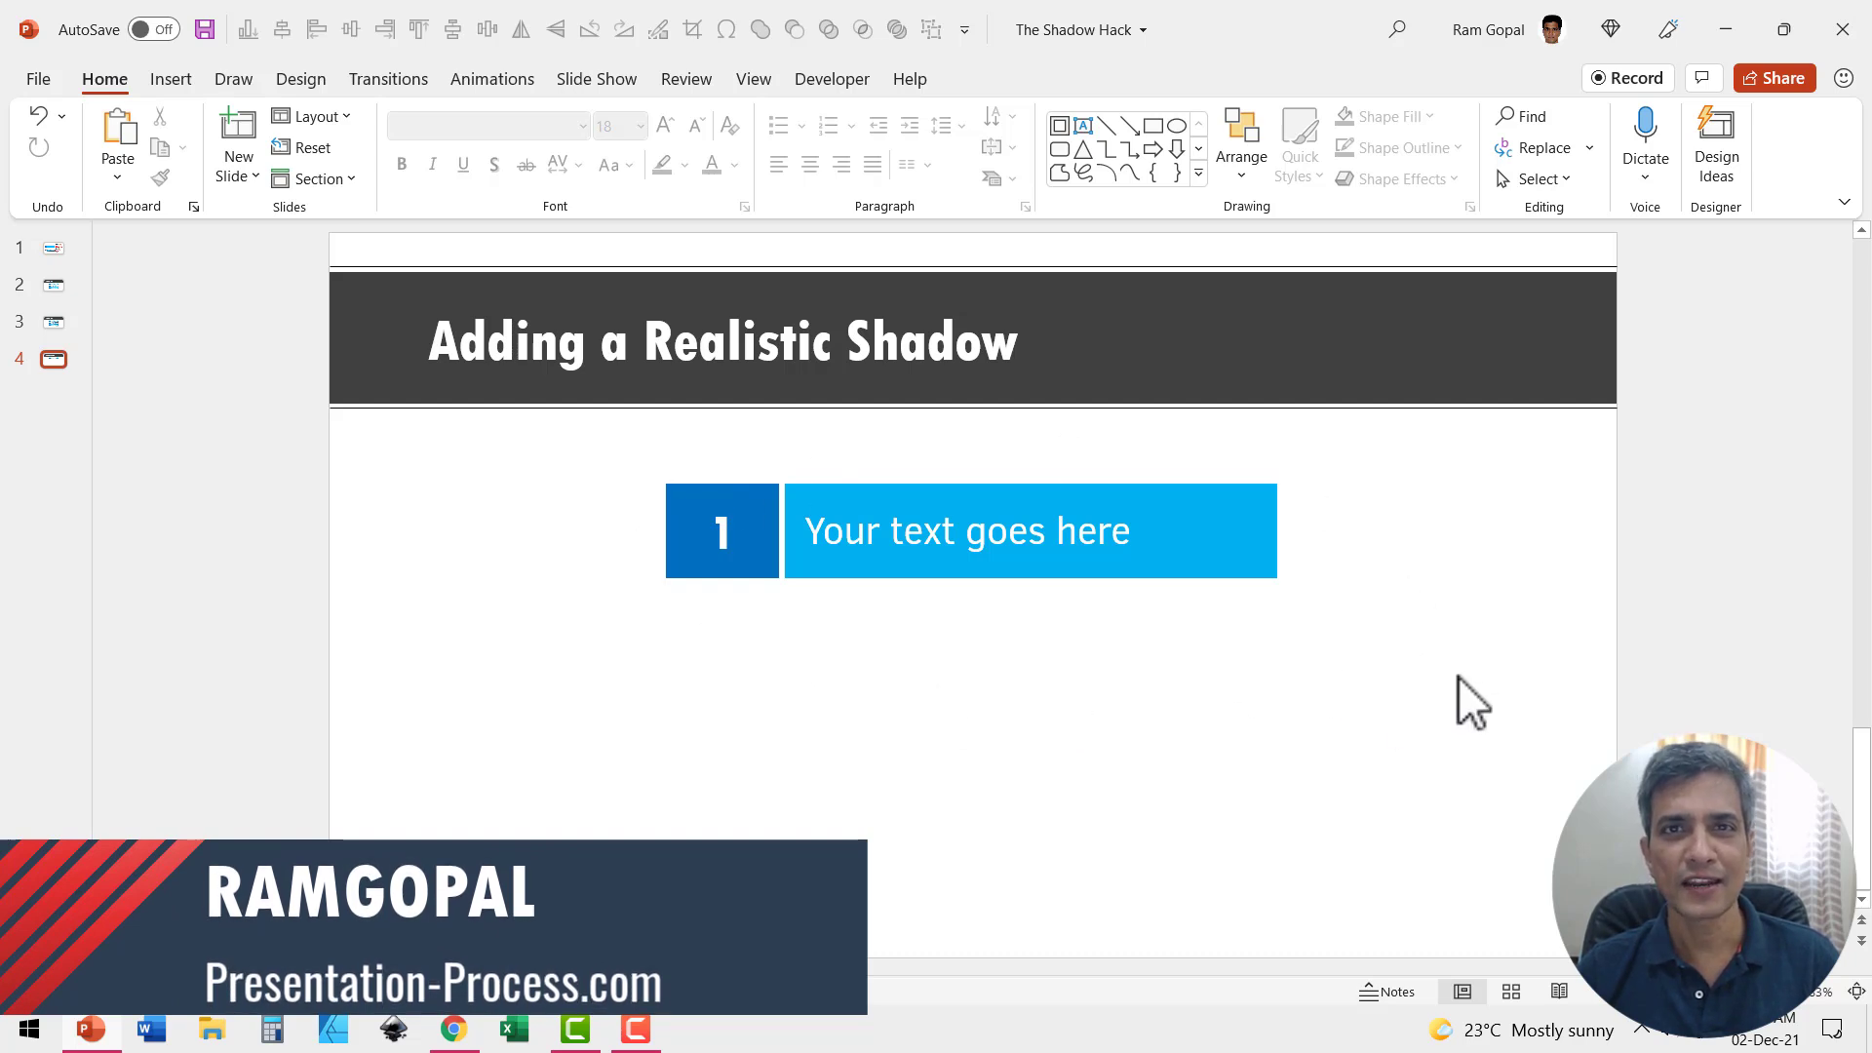
# - Draw a small dark-blue square below the number box
pyautogui.click(1152, 125)
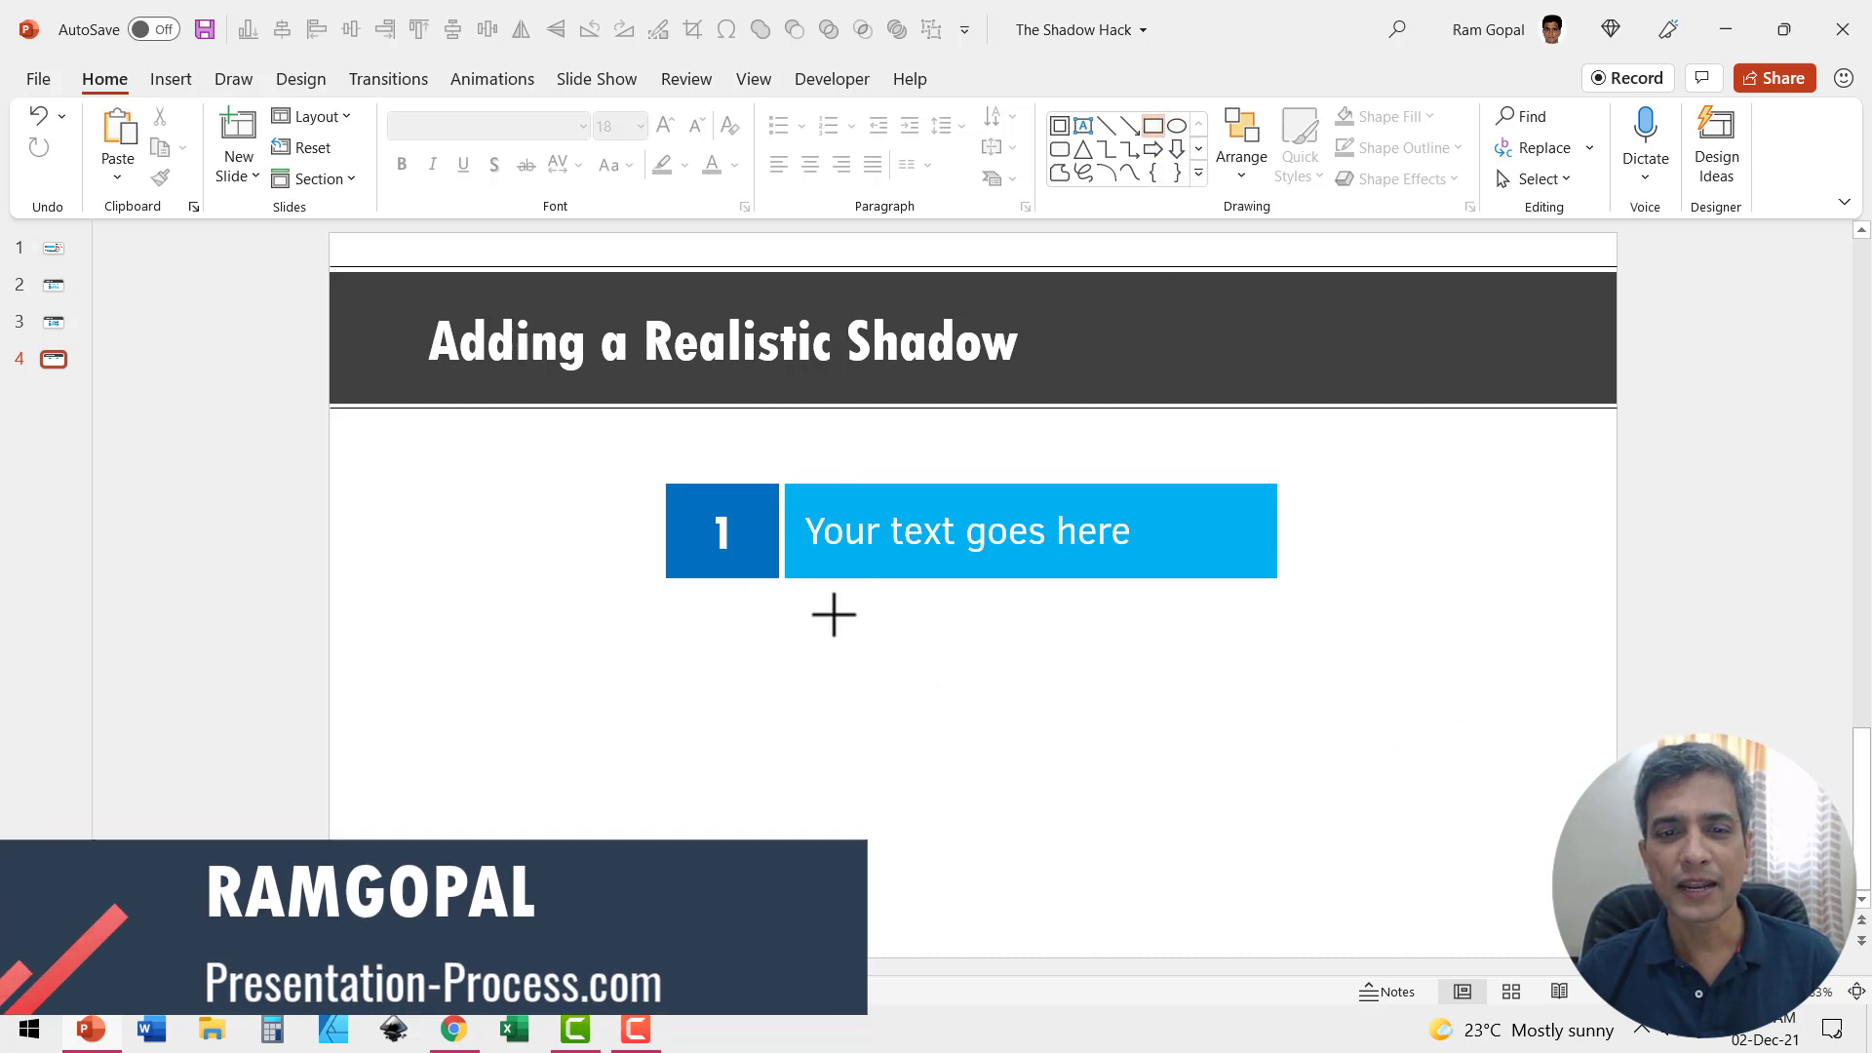
pyautogui.moveTo(697, 639); pyautogui.dragTo(779, 718)
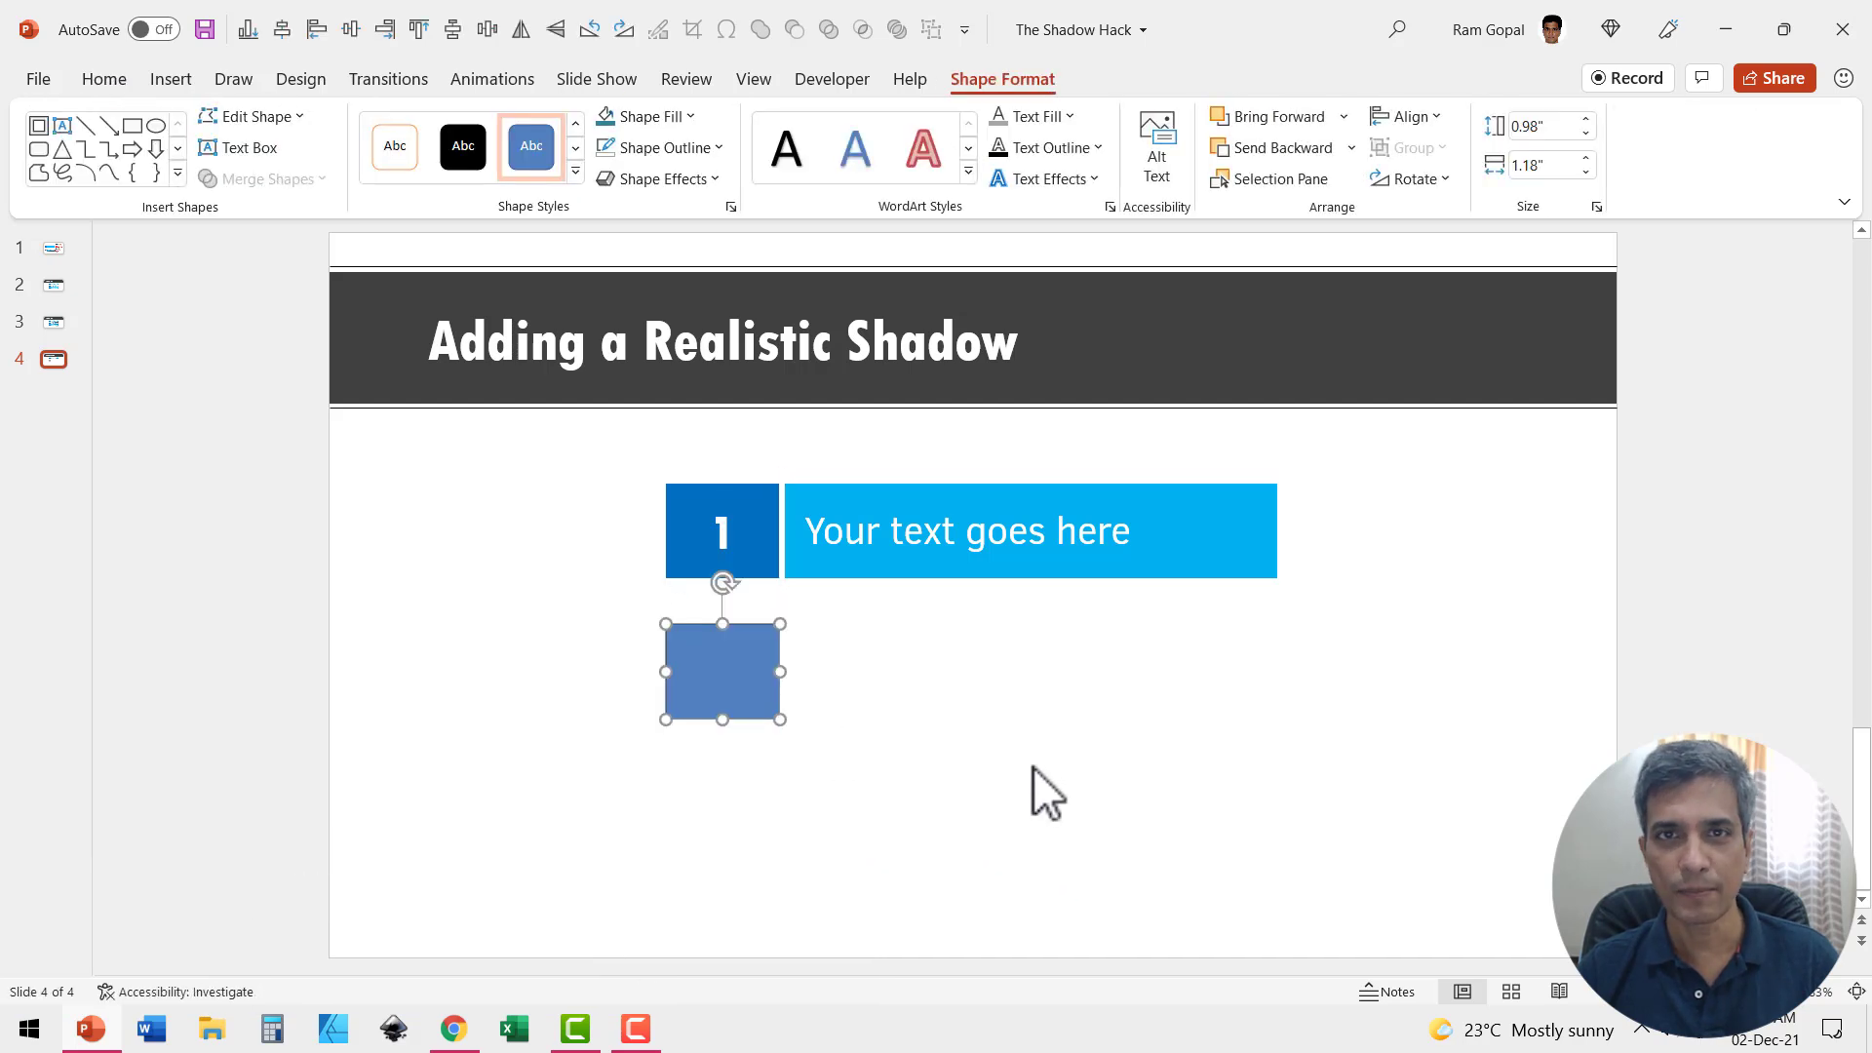
pyautogui.click(651, 117)
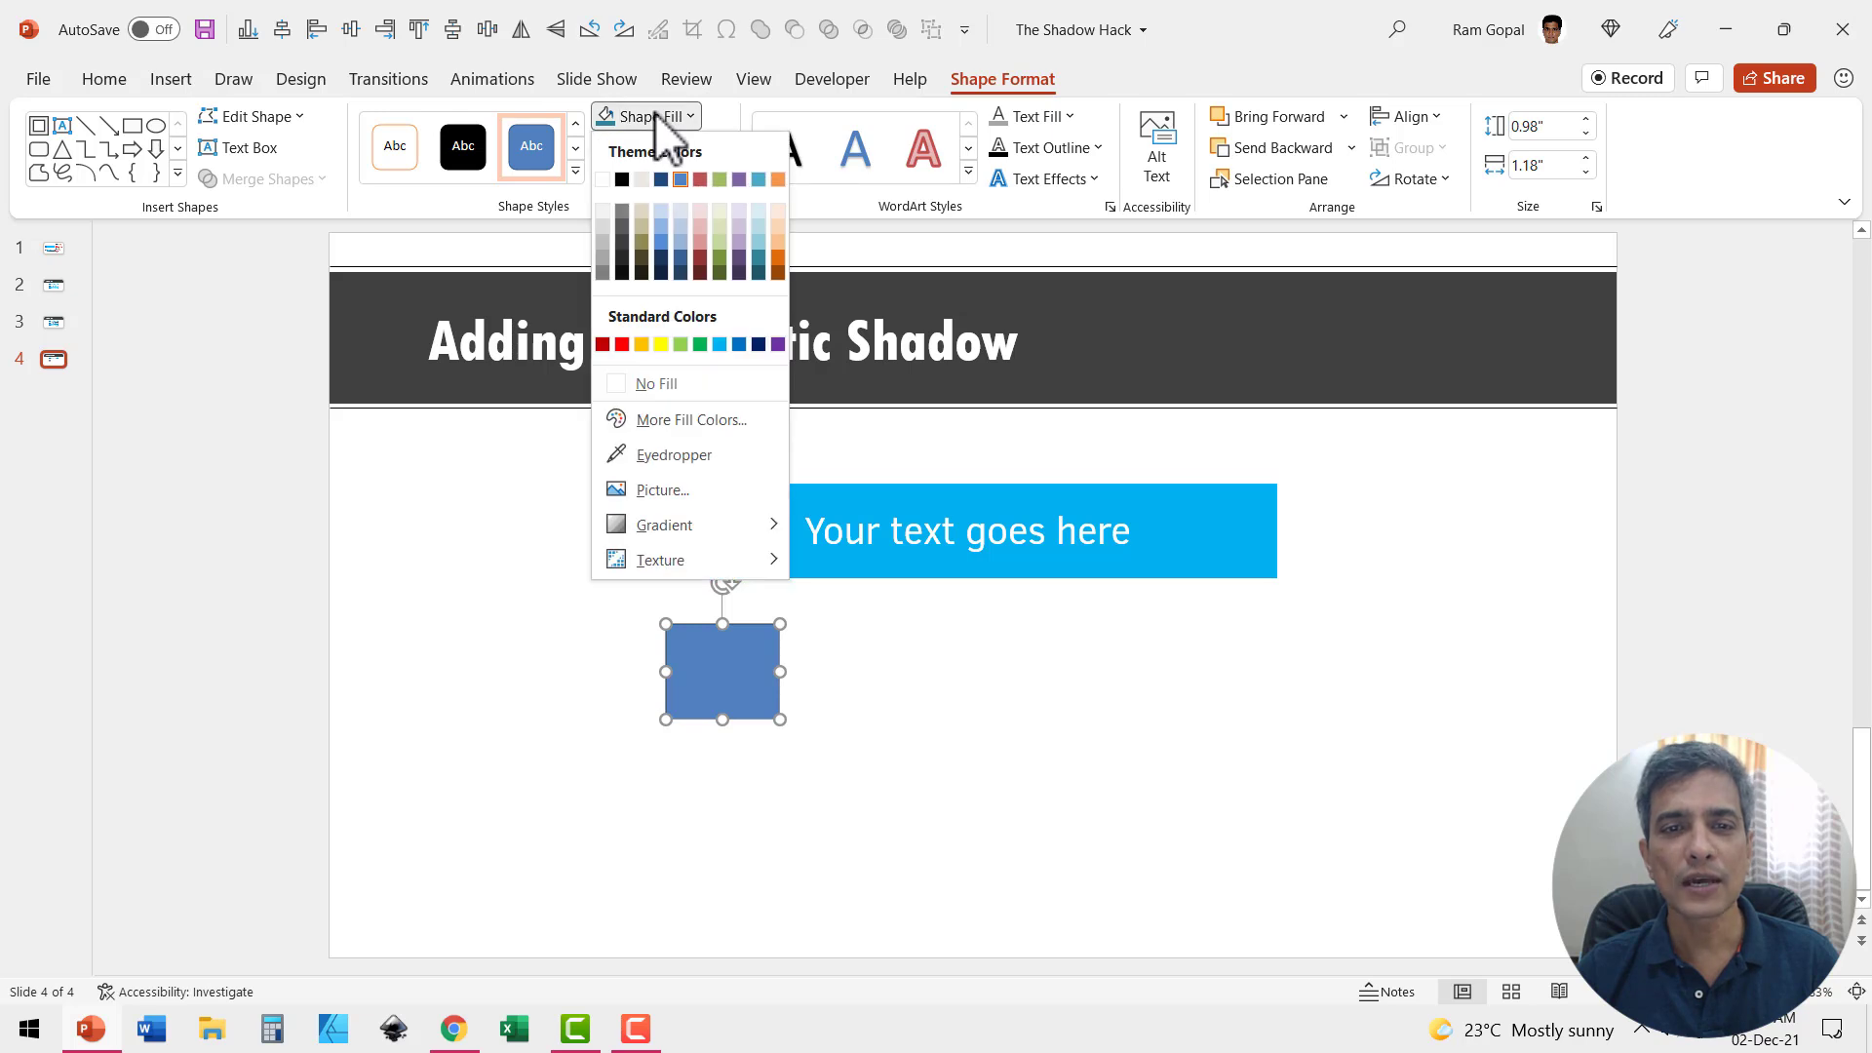
pyautogui.click(744, 345)
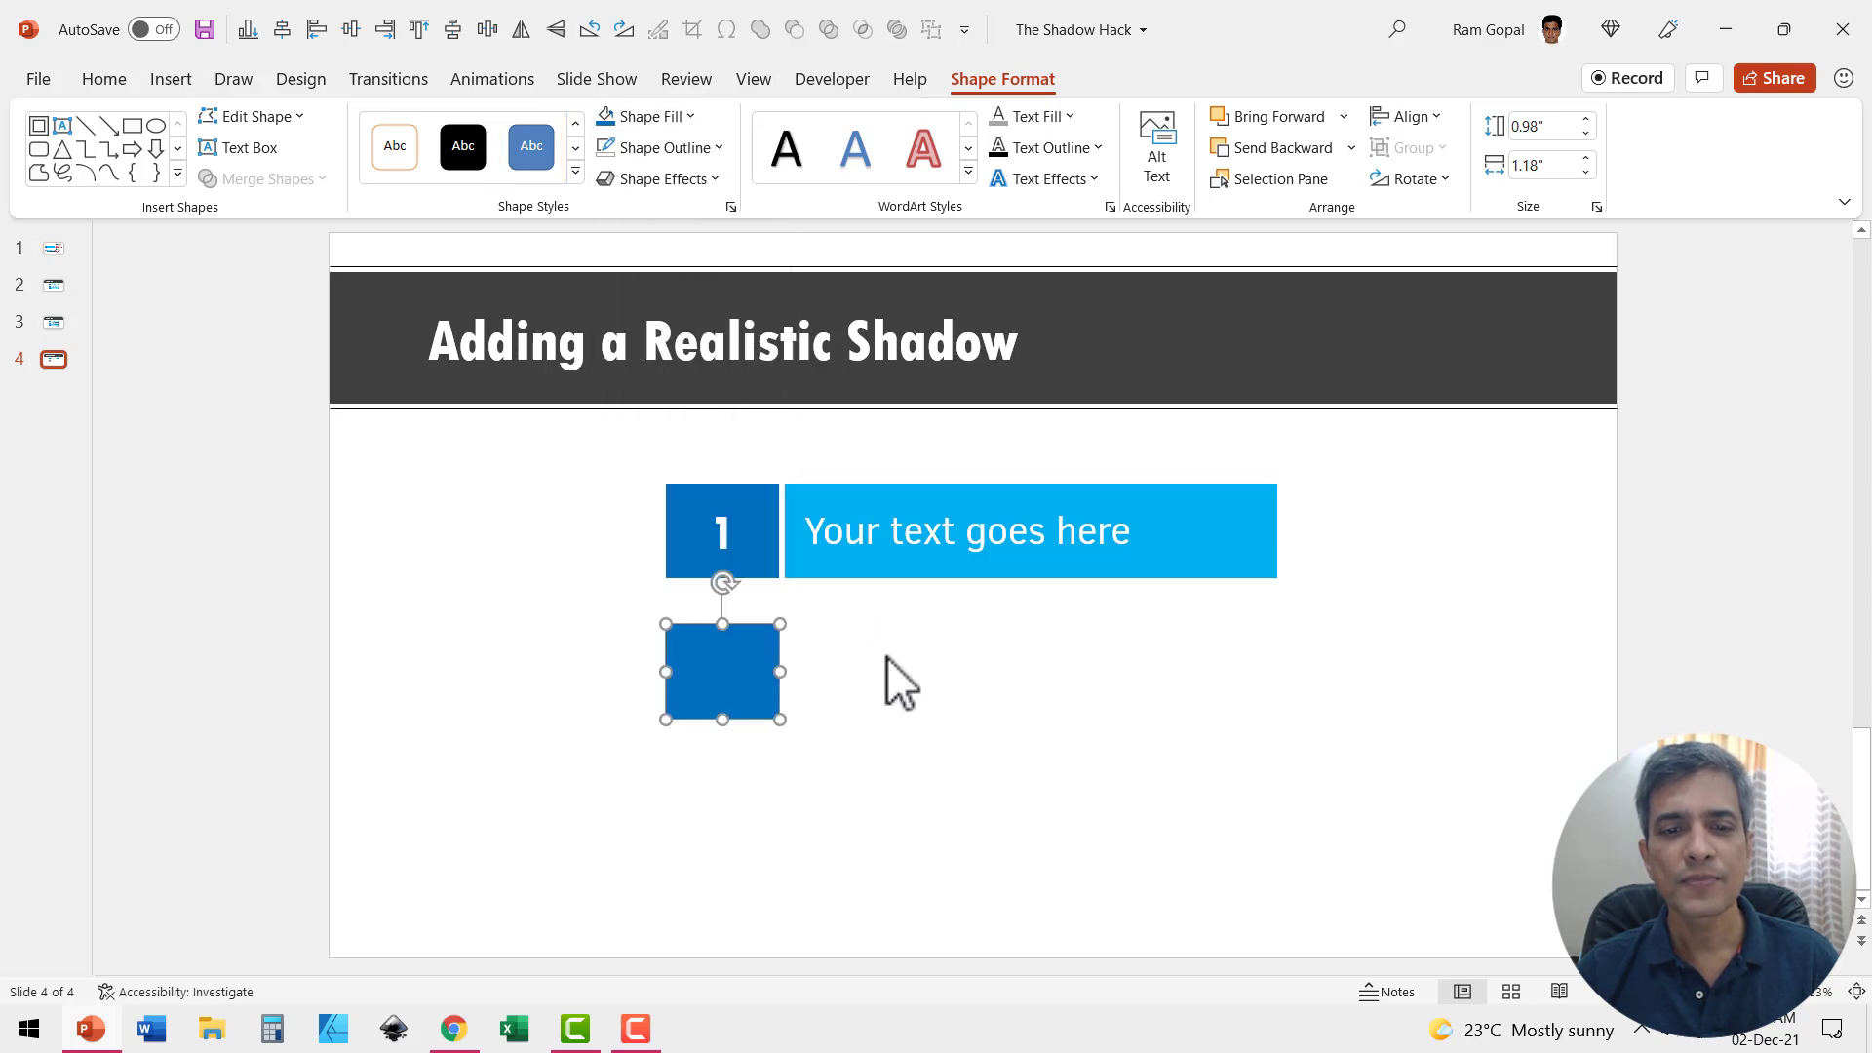
pyautogui.click(882, 663)
# - Duplicate the square into a light-blue bar beside it, then delete both rectangles
pyautogui.click(718, 649)
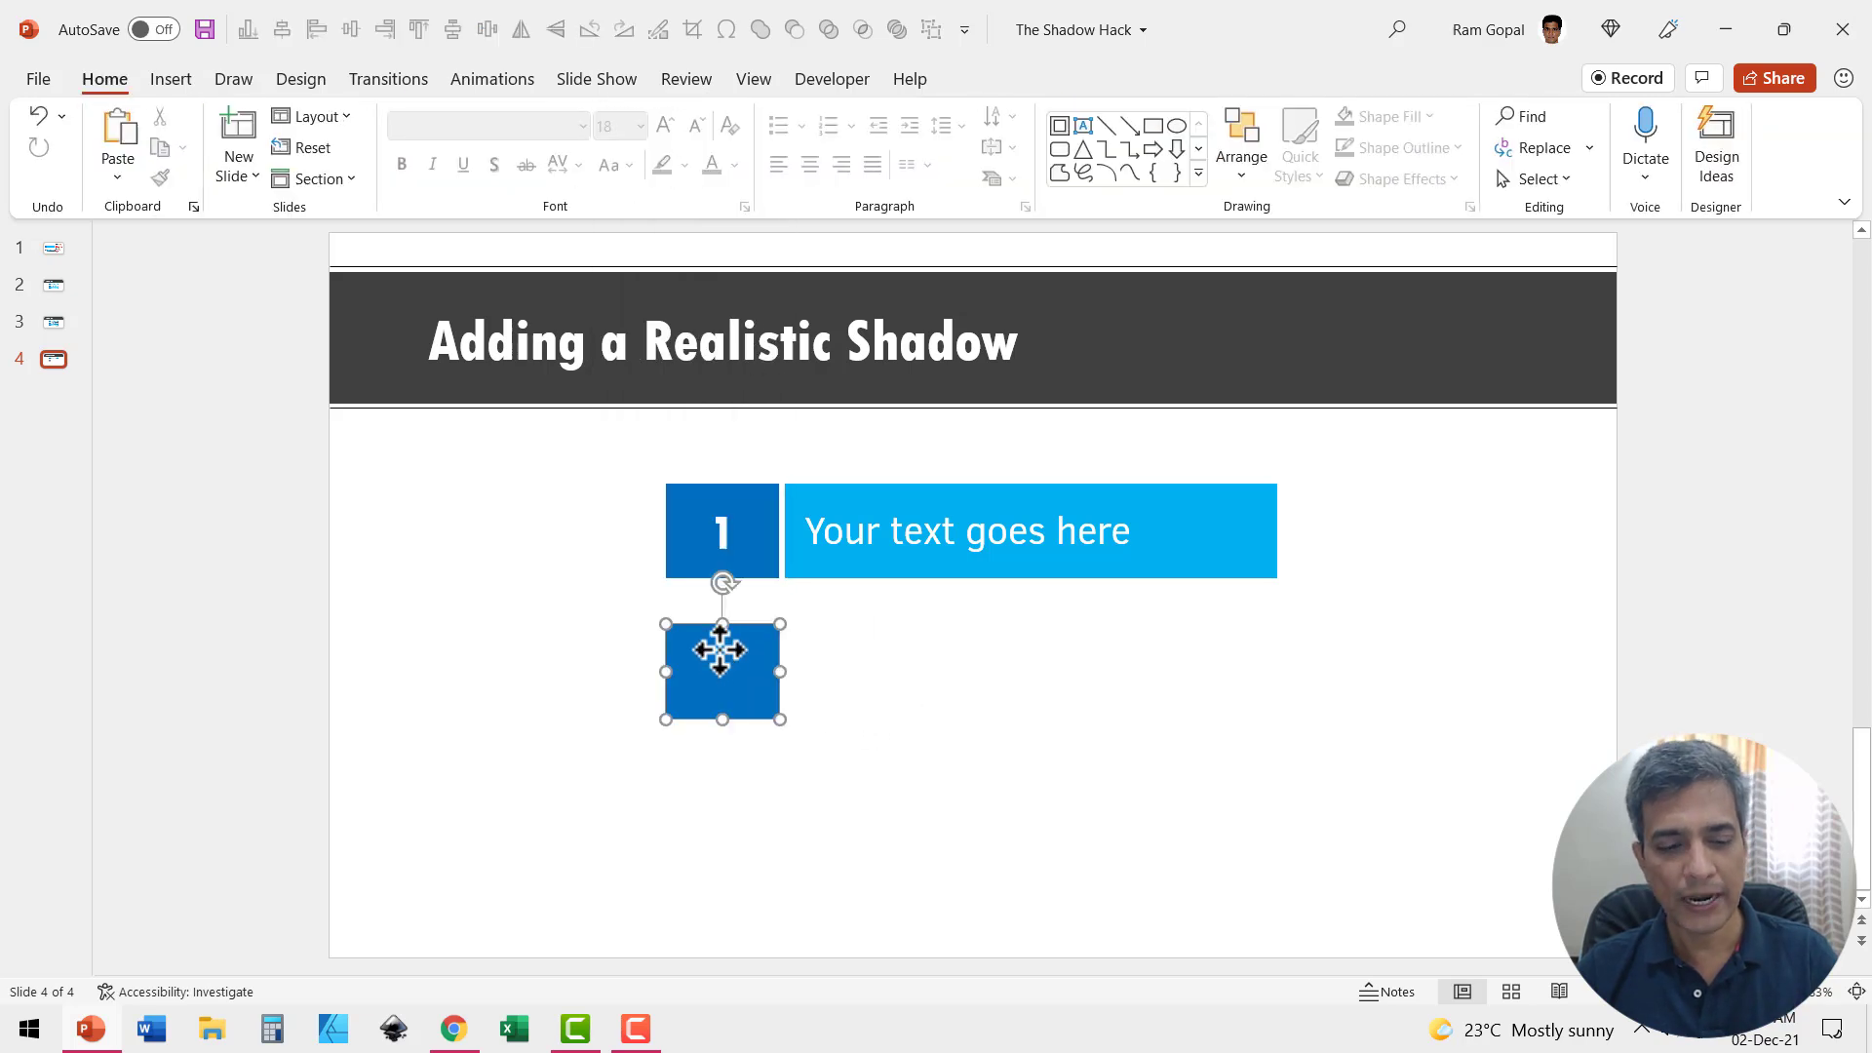
pyautogui.hotkey('ctrl', 'd')
pyautogui.moveTo(734, 670)
pyautogui.mouseDown()
pyautogui.moveTo(838, 648)
pyautogui.moveTo(1277, 709)
pyautogui.mouseUp()
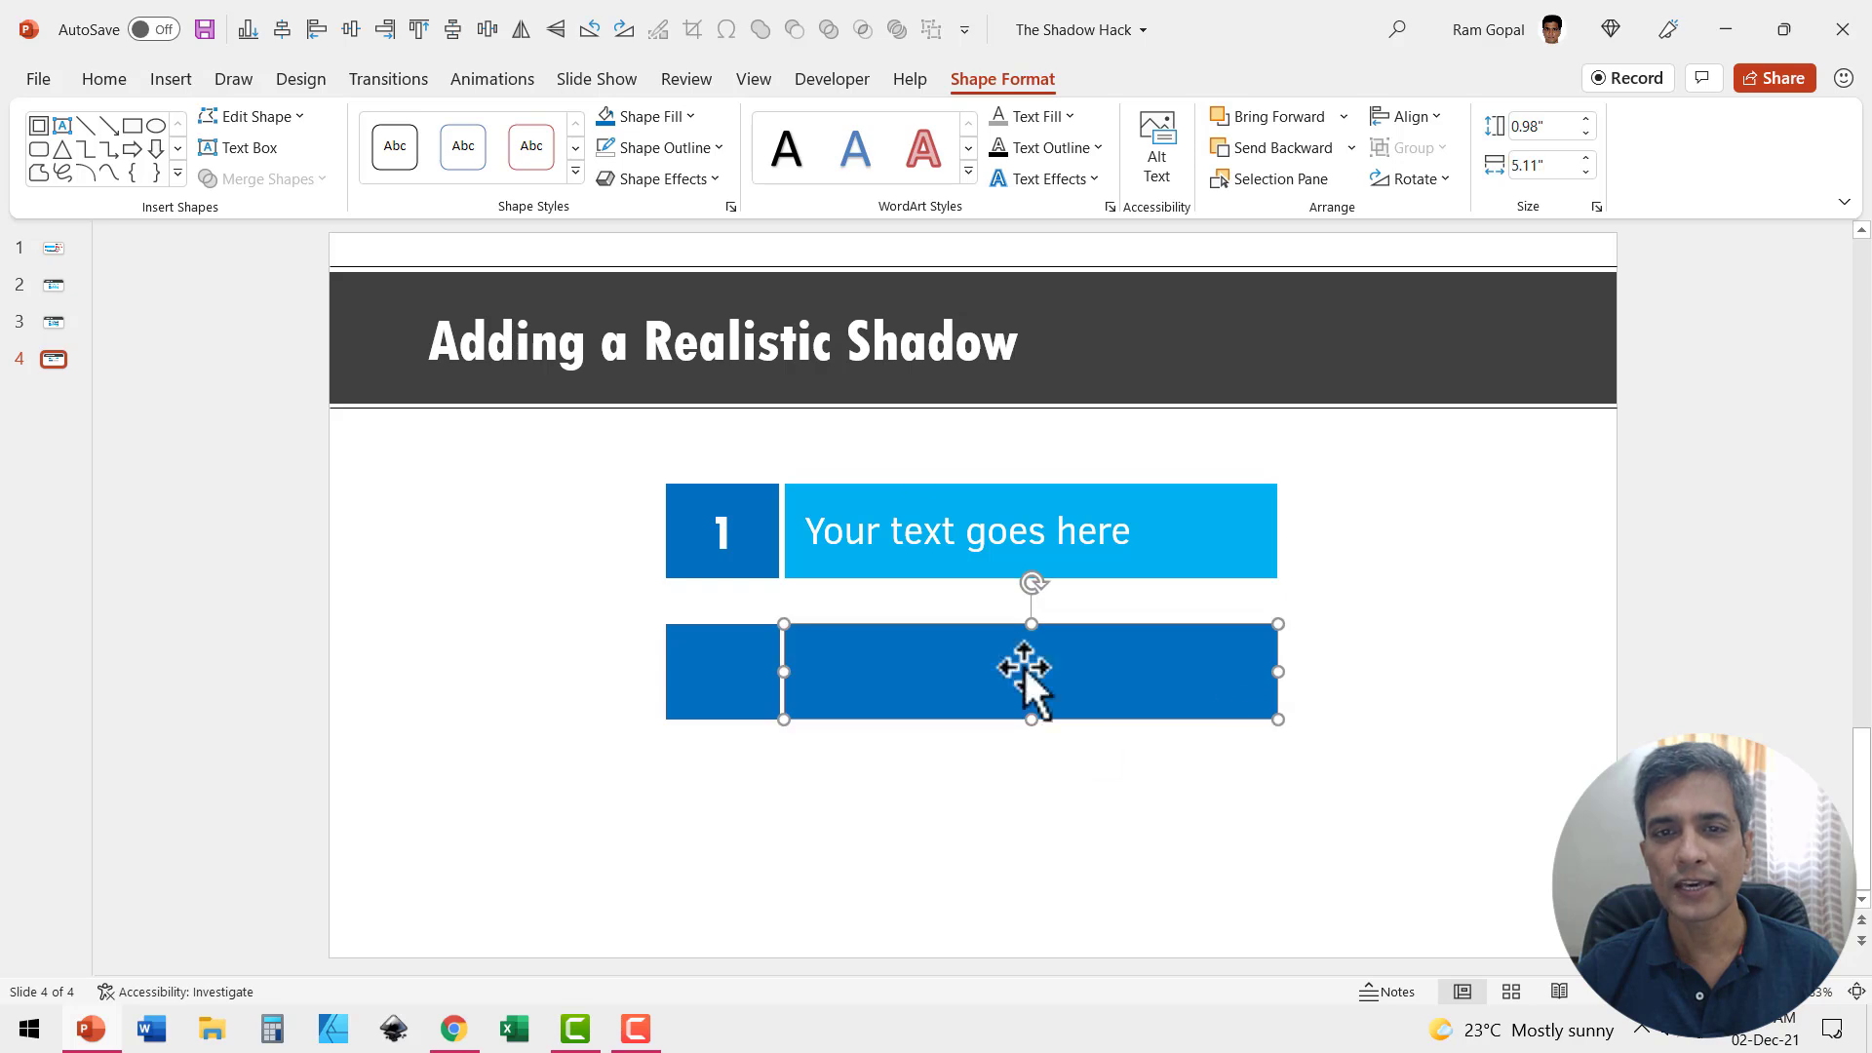
pyautogui.click(651, 117)
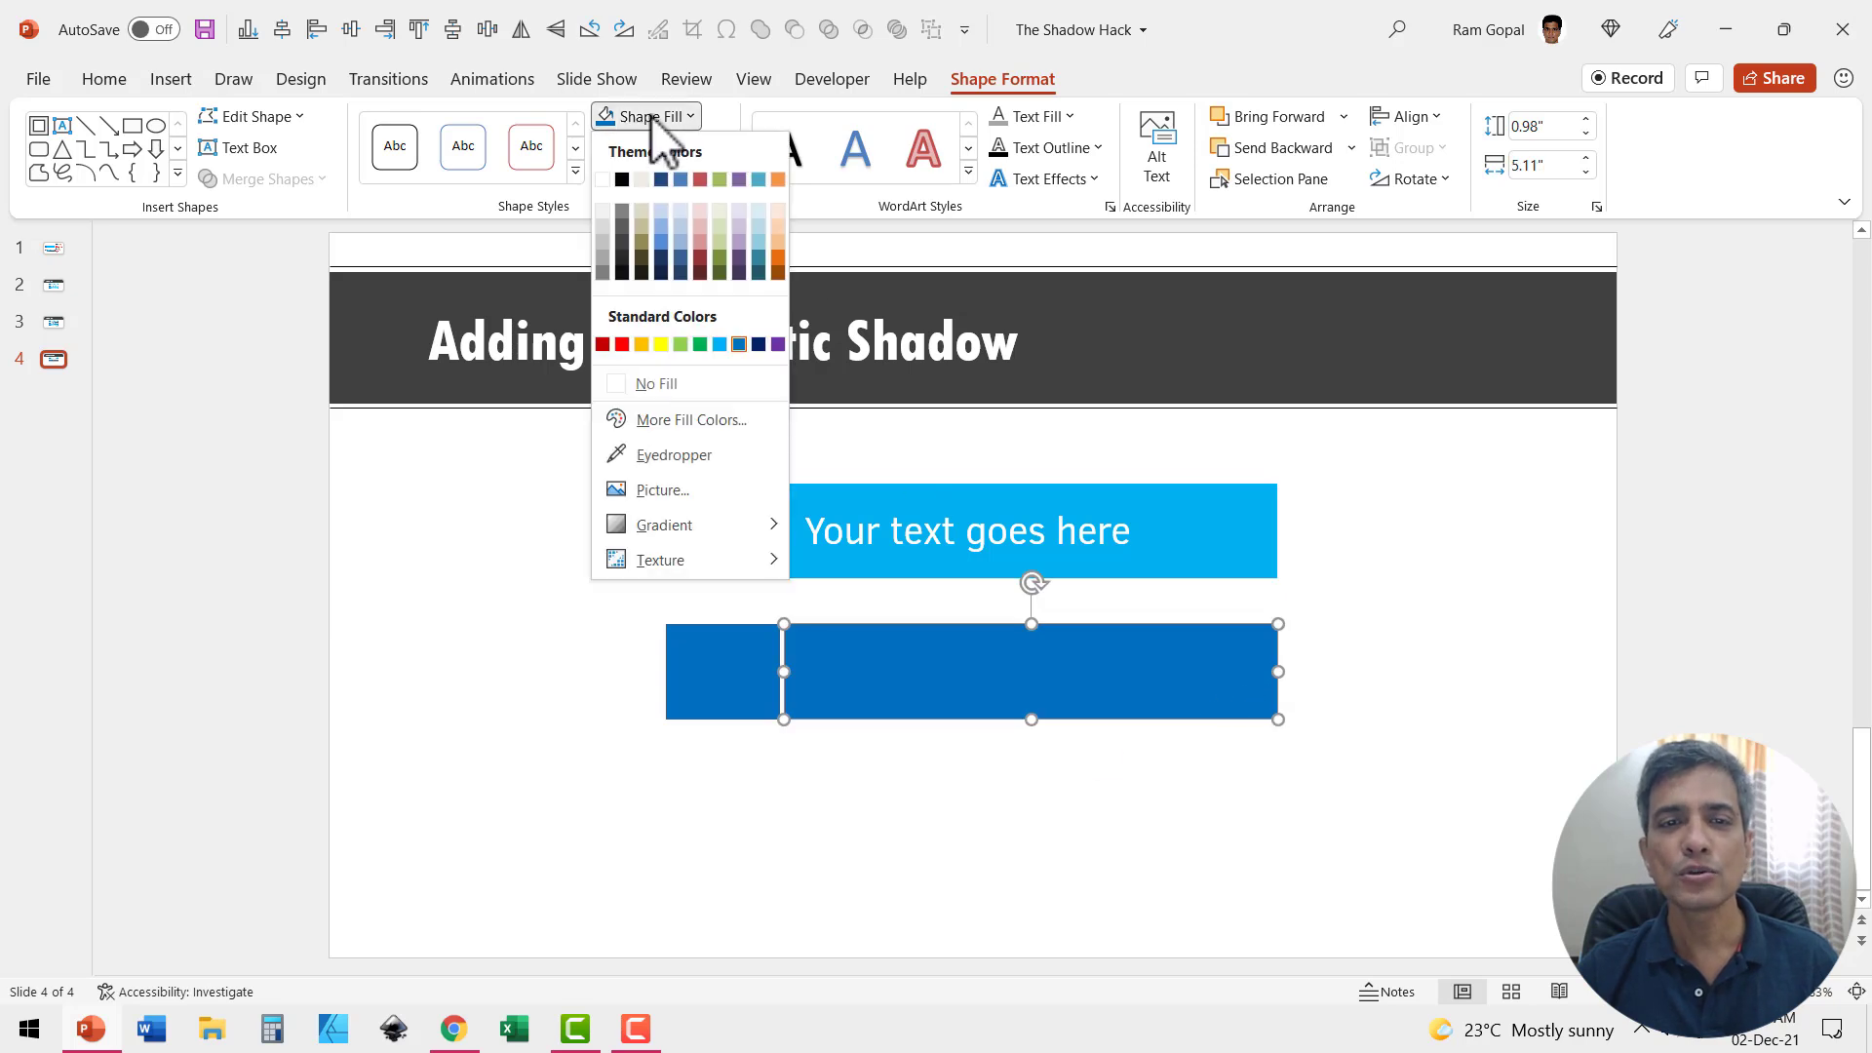
pyautogui.click(718, 344)
pyautogui.click(819, 737)
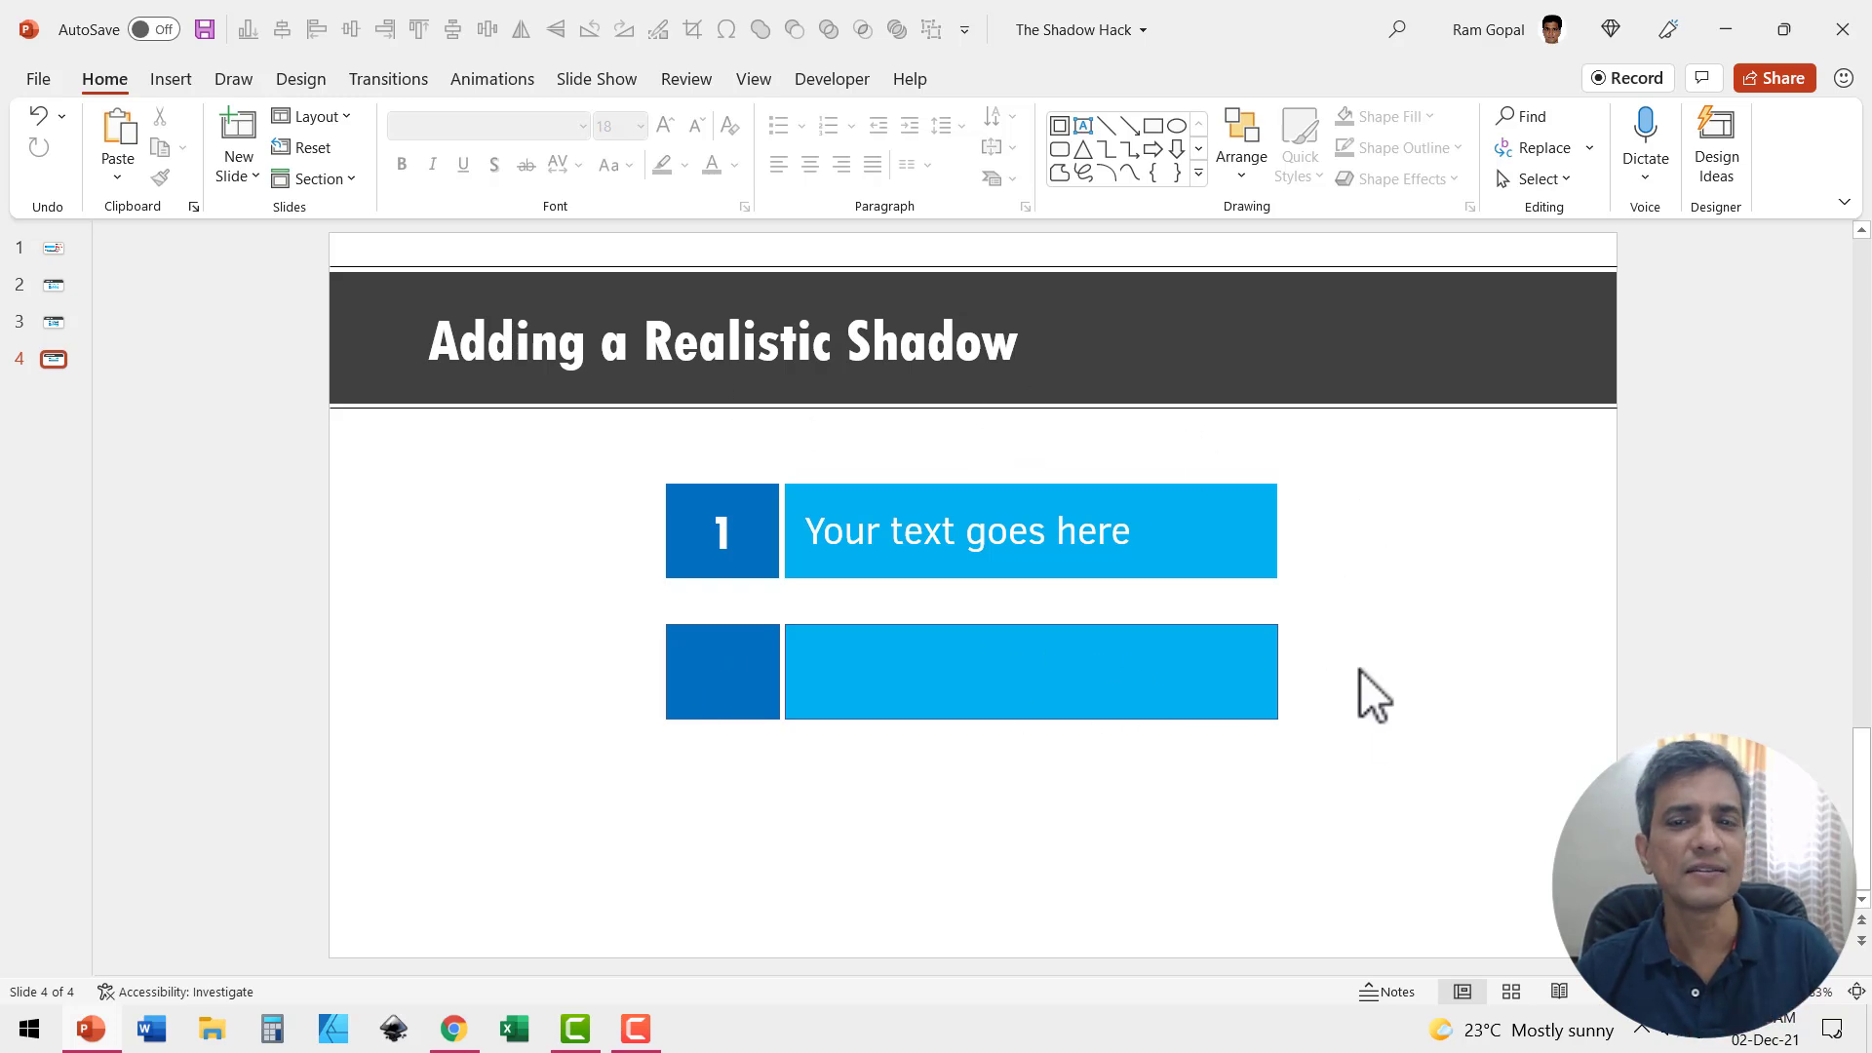
pyautogui.moveTo(1365, 825); pyautogui.dragTo(497, 630)
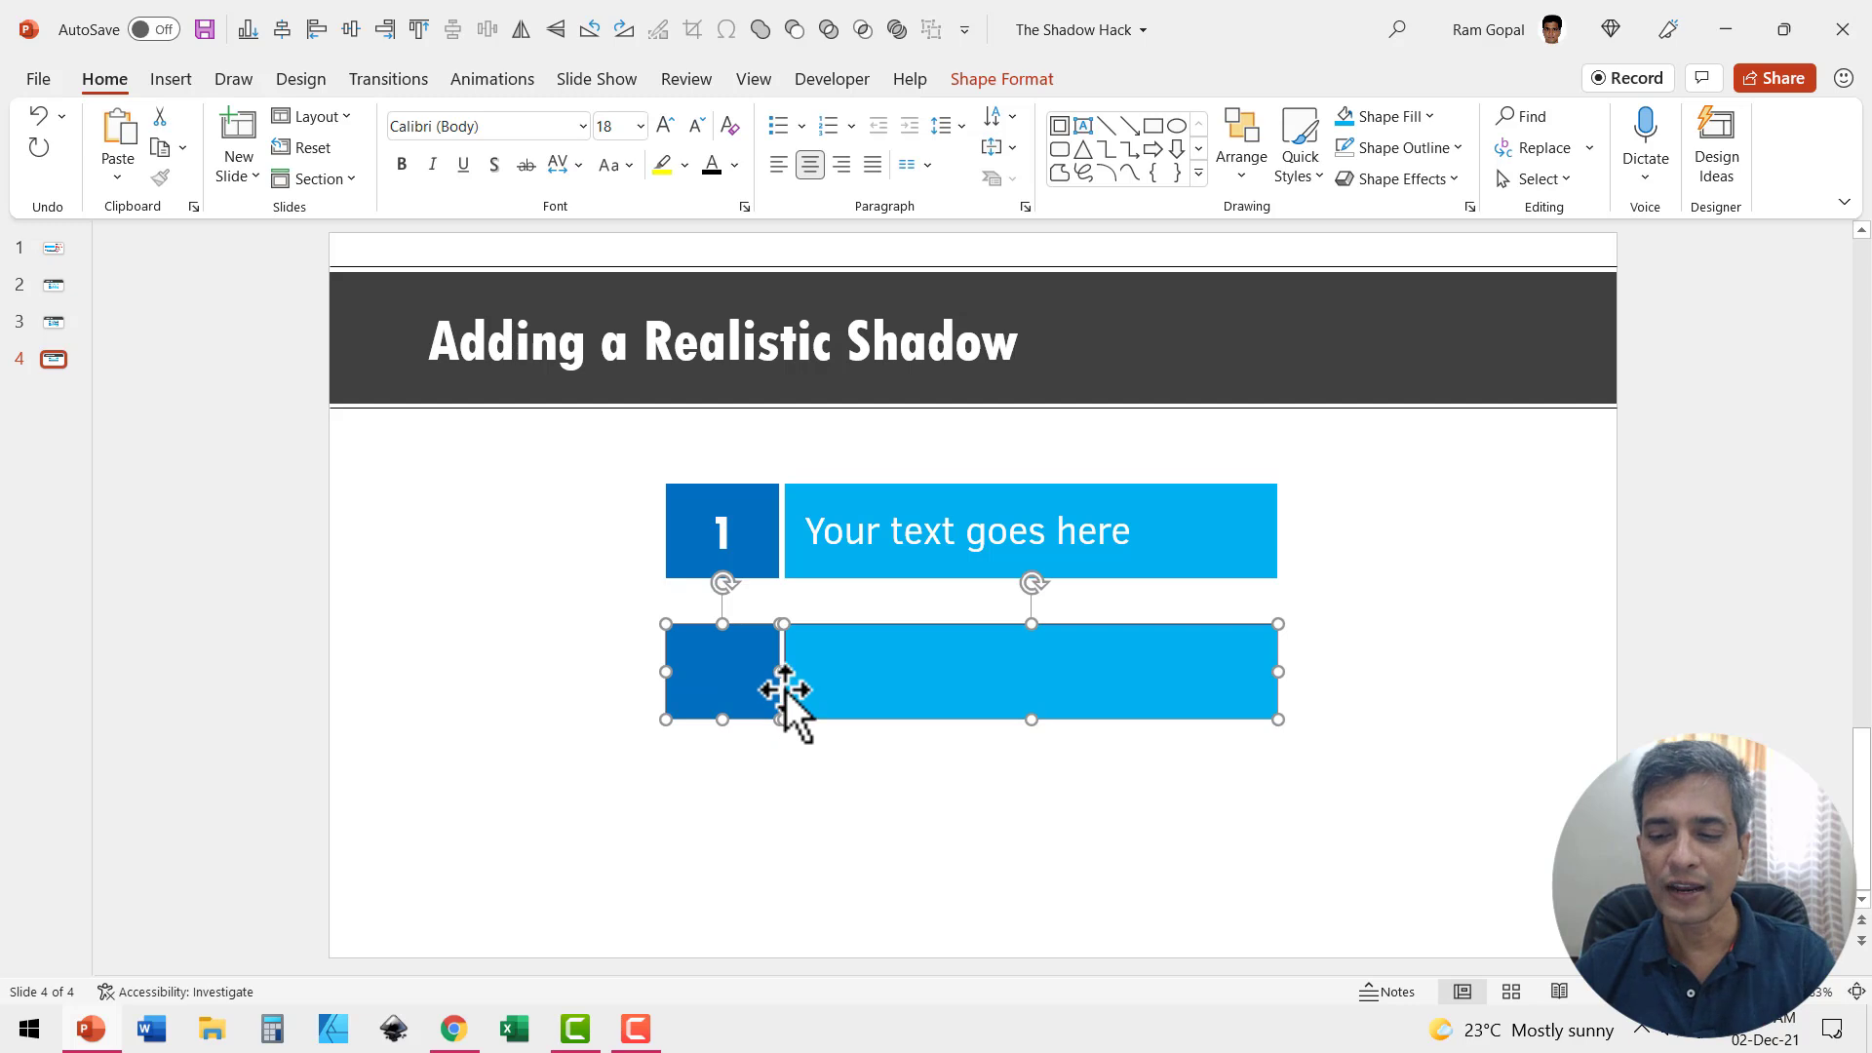
pyautogui.press('Delete')
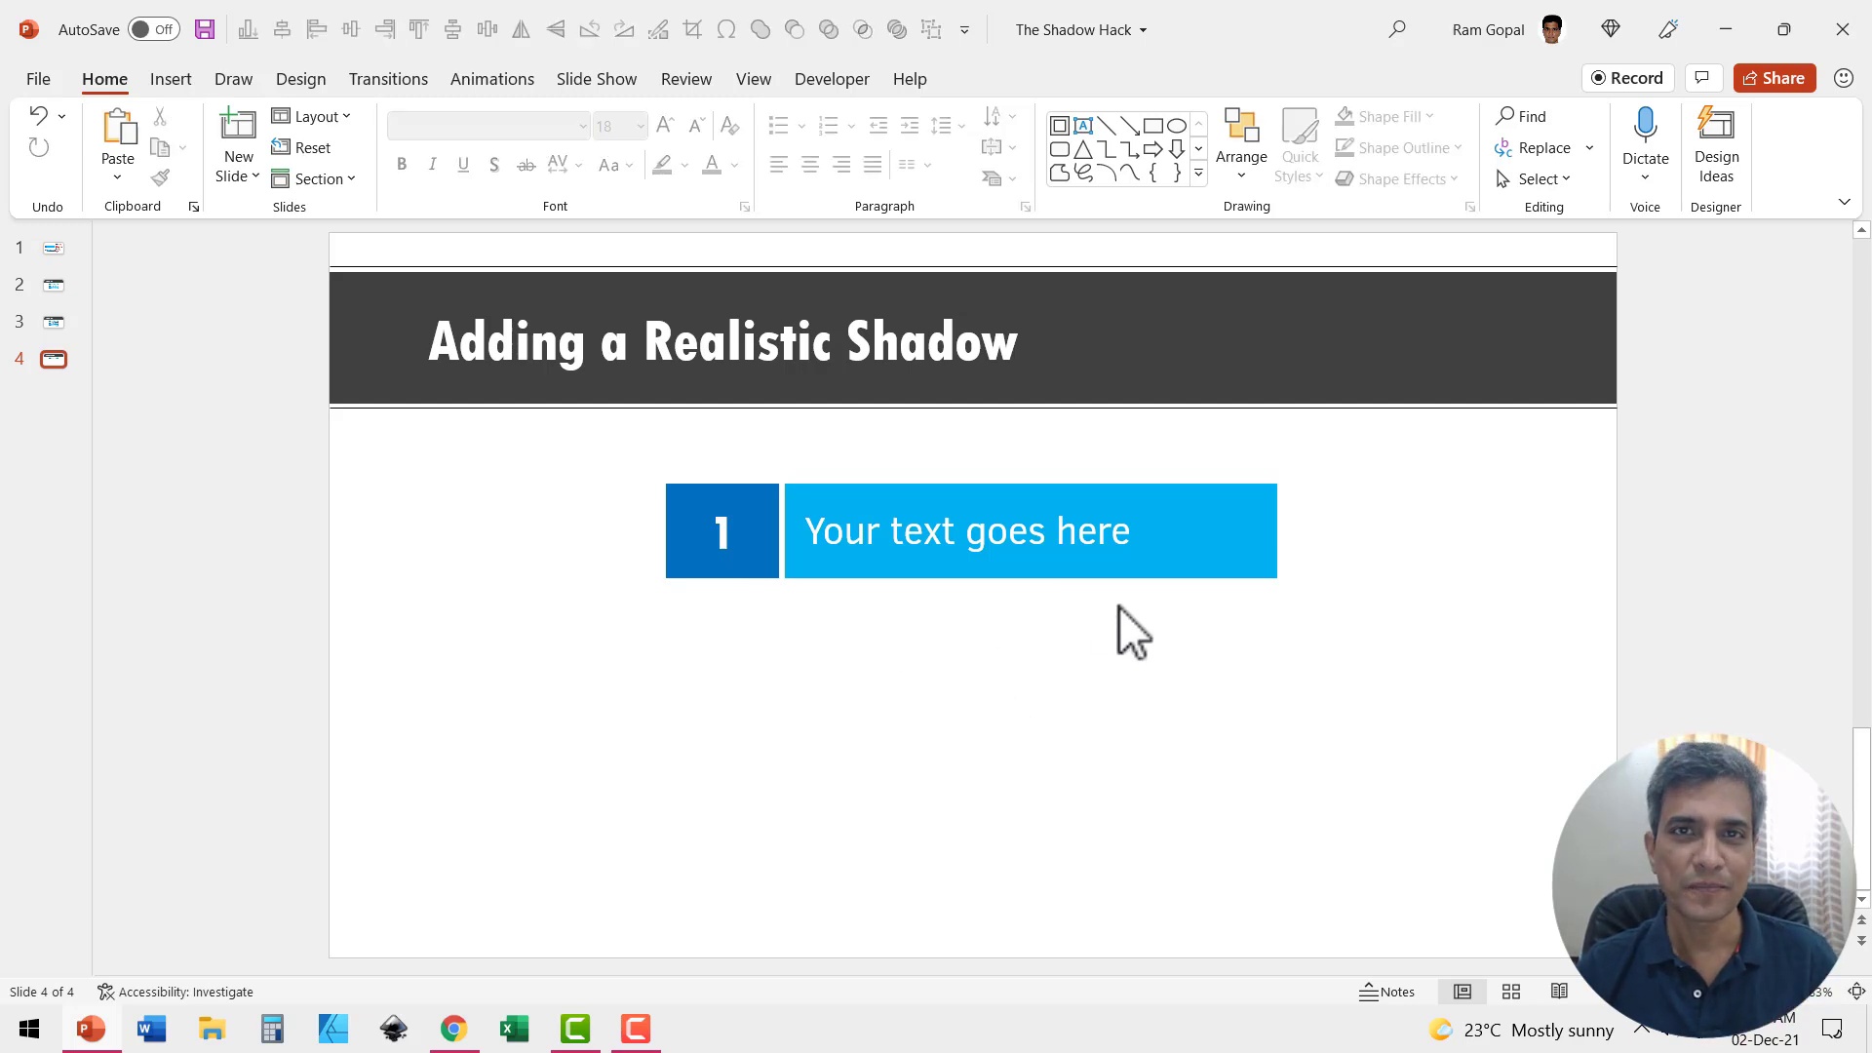
# - Copy the 'Your text goes here' strip below, fill it near-black, and delete its text
pyautogui.click(1252, 577)
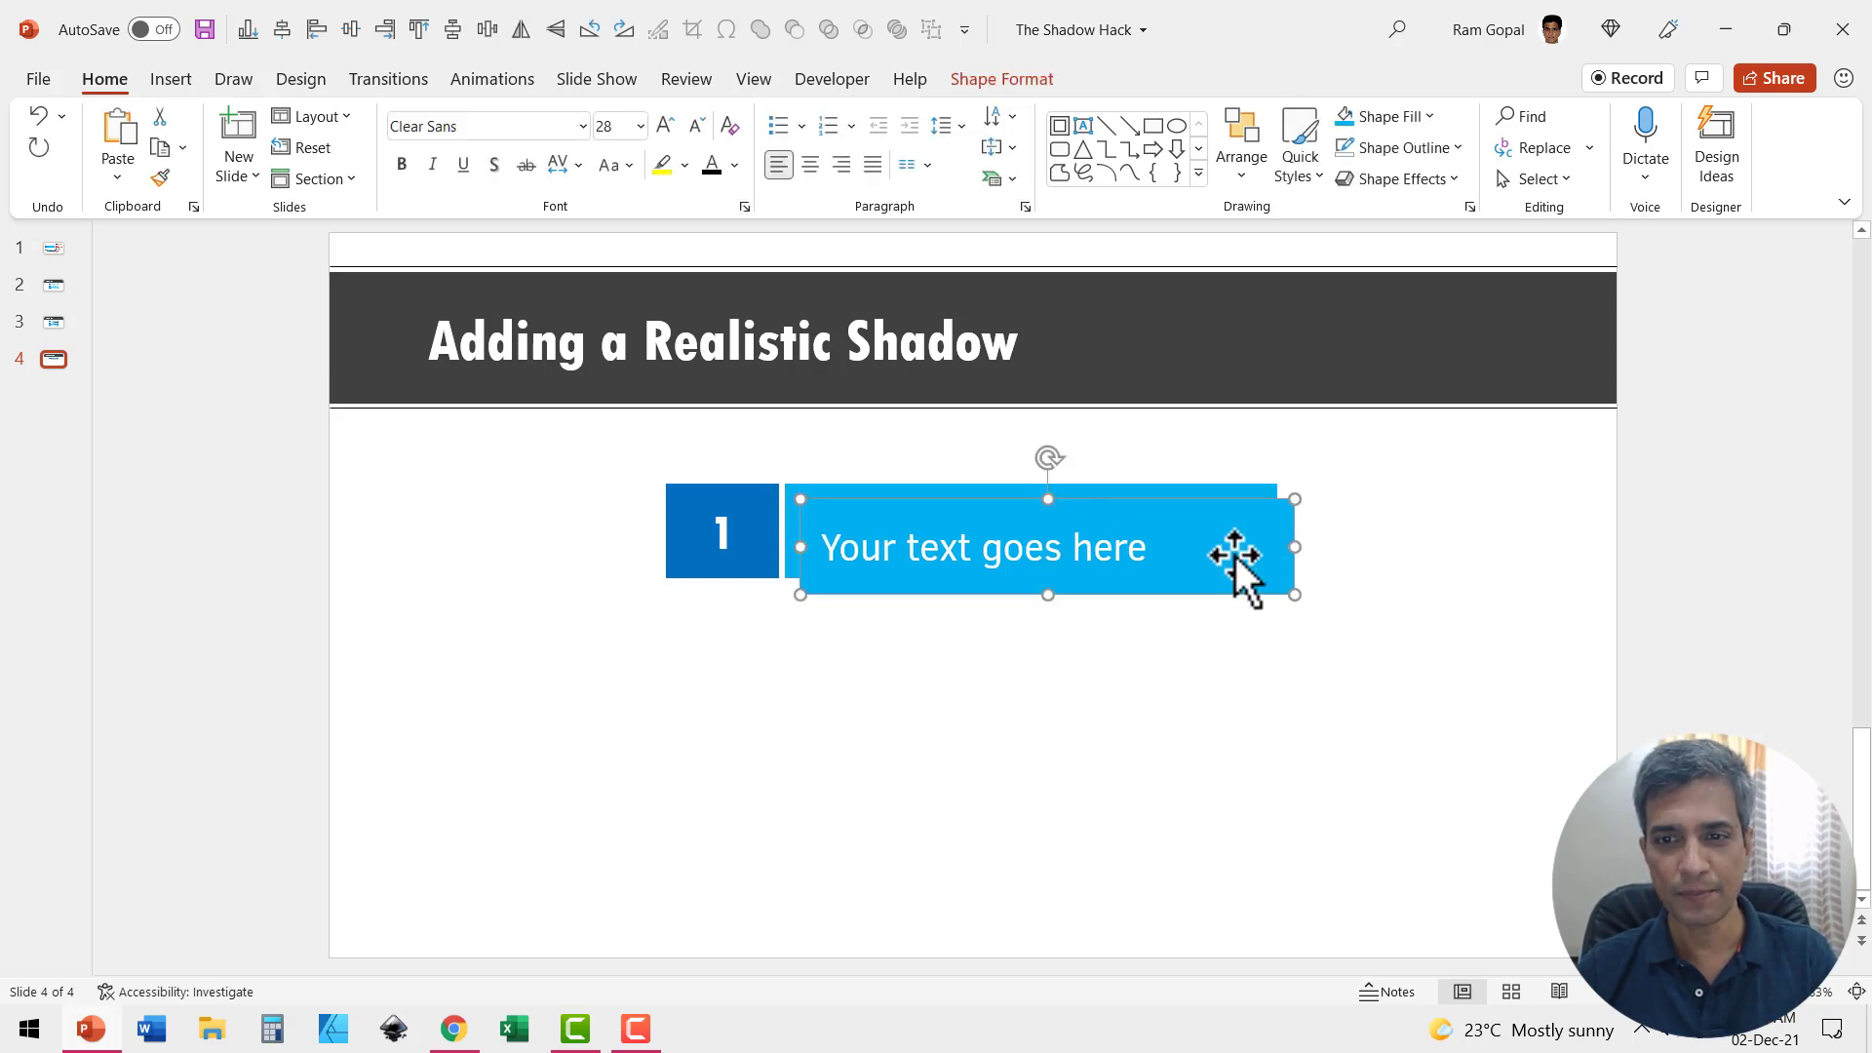
pyautogui.keyDown('ctrl'); pyautogui.moveTo(1227, 541); pyautogui.dragTo(1234, 681); pyautogui.keyUp('ctrl')
pyautogui.click(1411, 117)
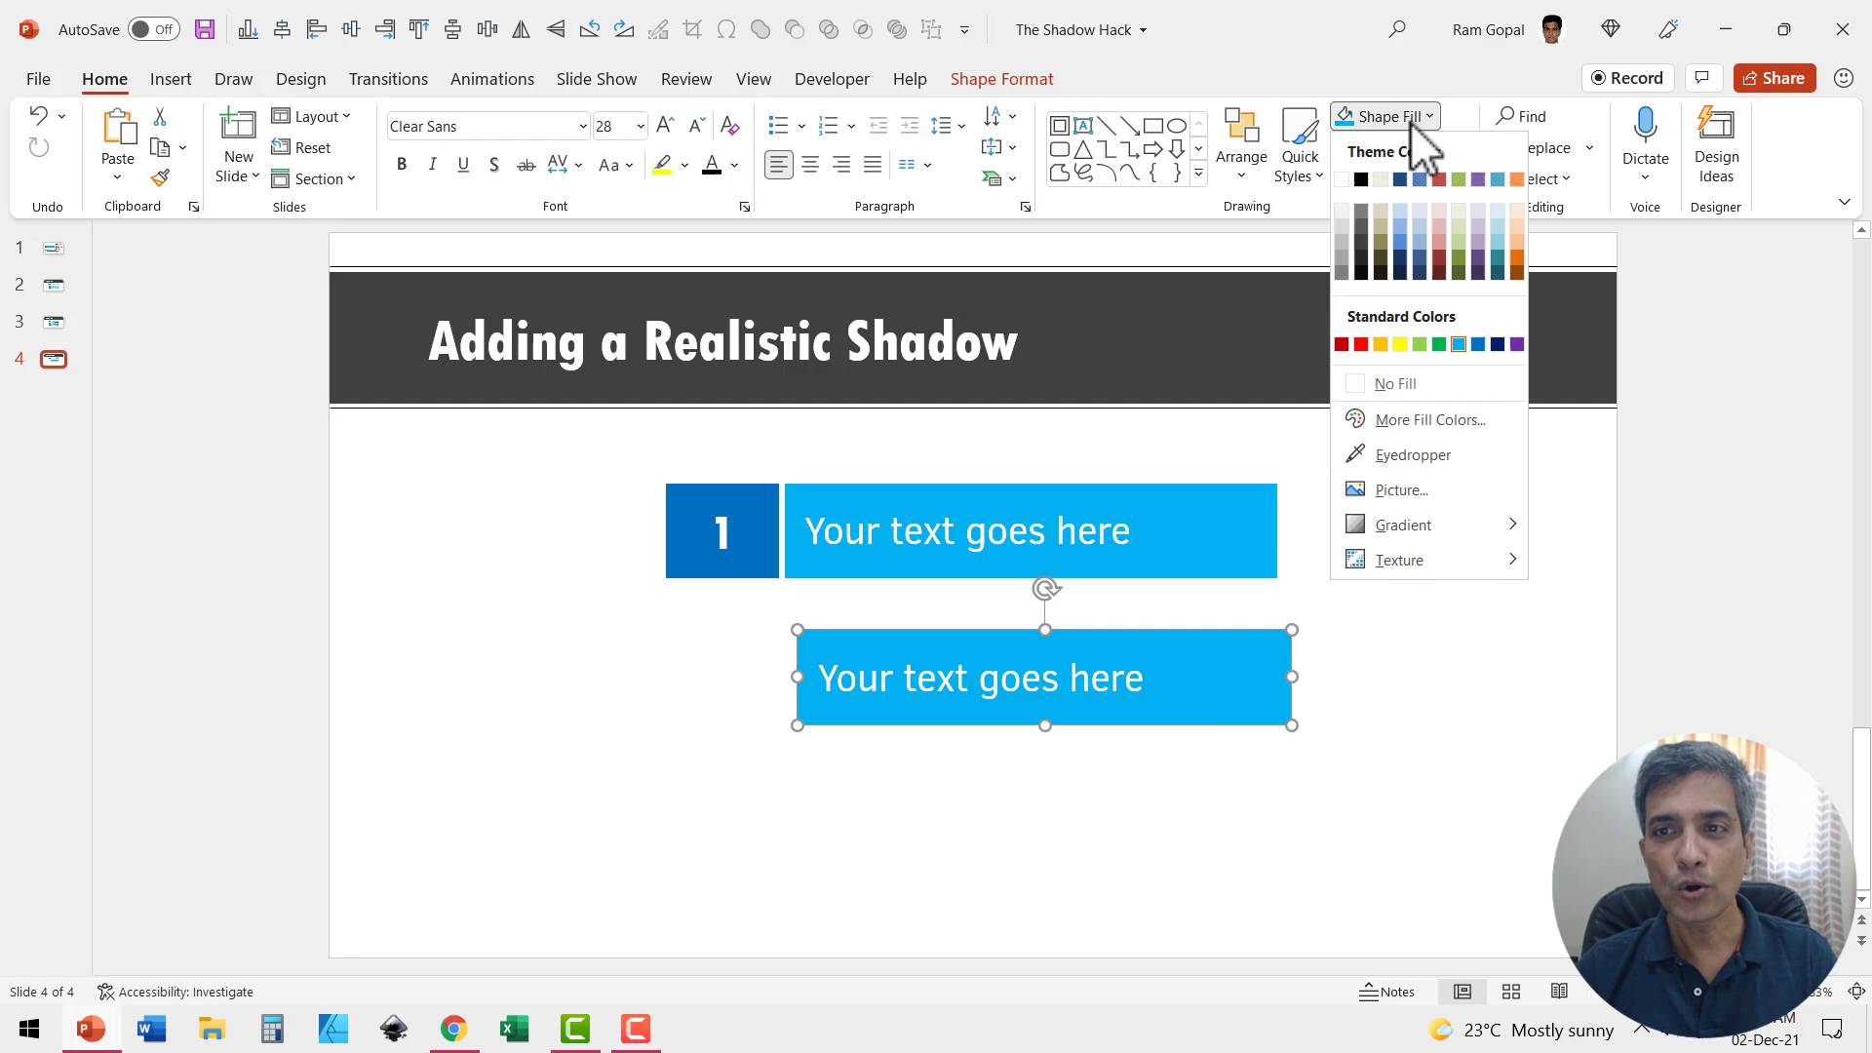
pyautogui.click(1360, 261)
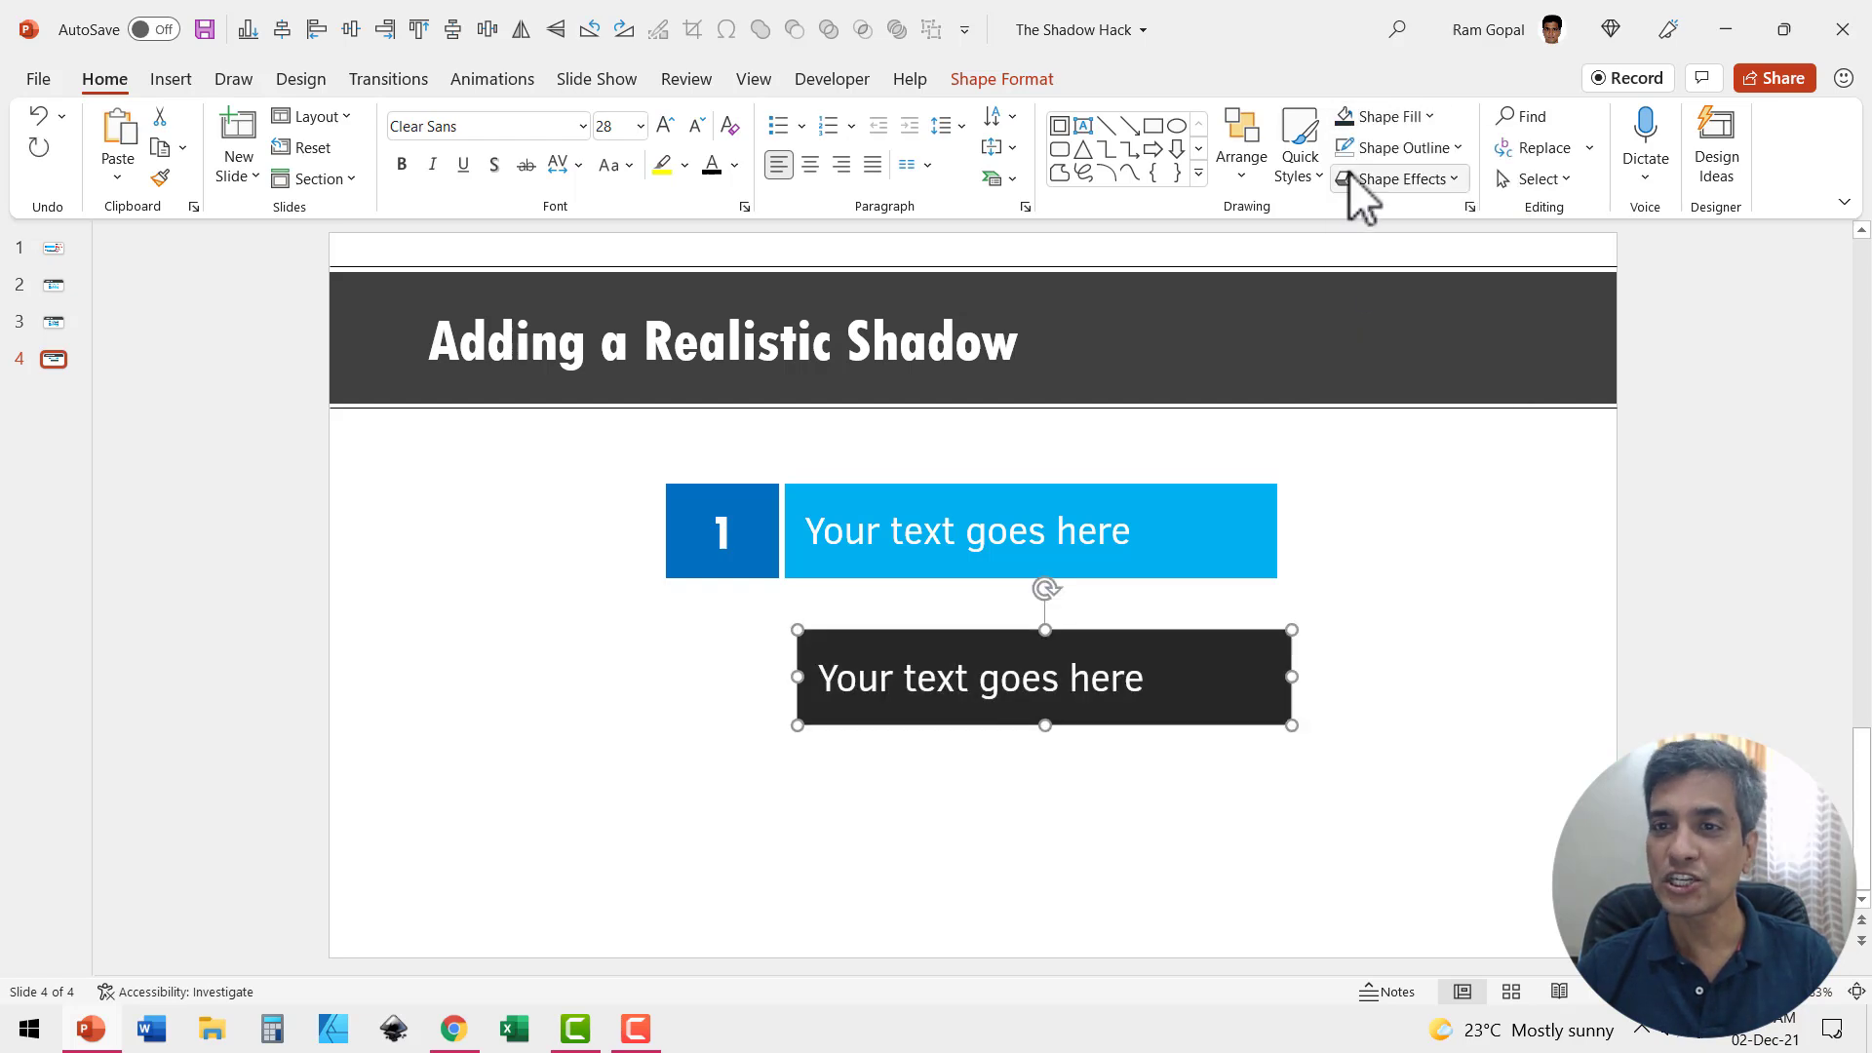
pyautogui.moveTo(840, 679); pyautogui.dragTo(1378, 698)
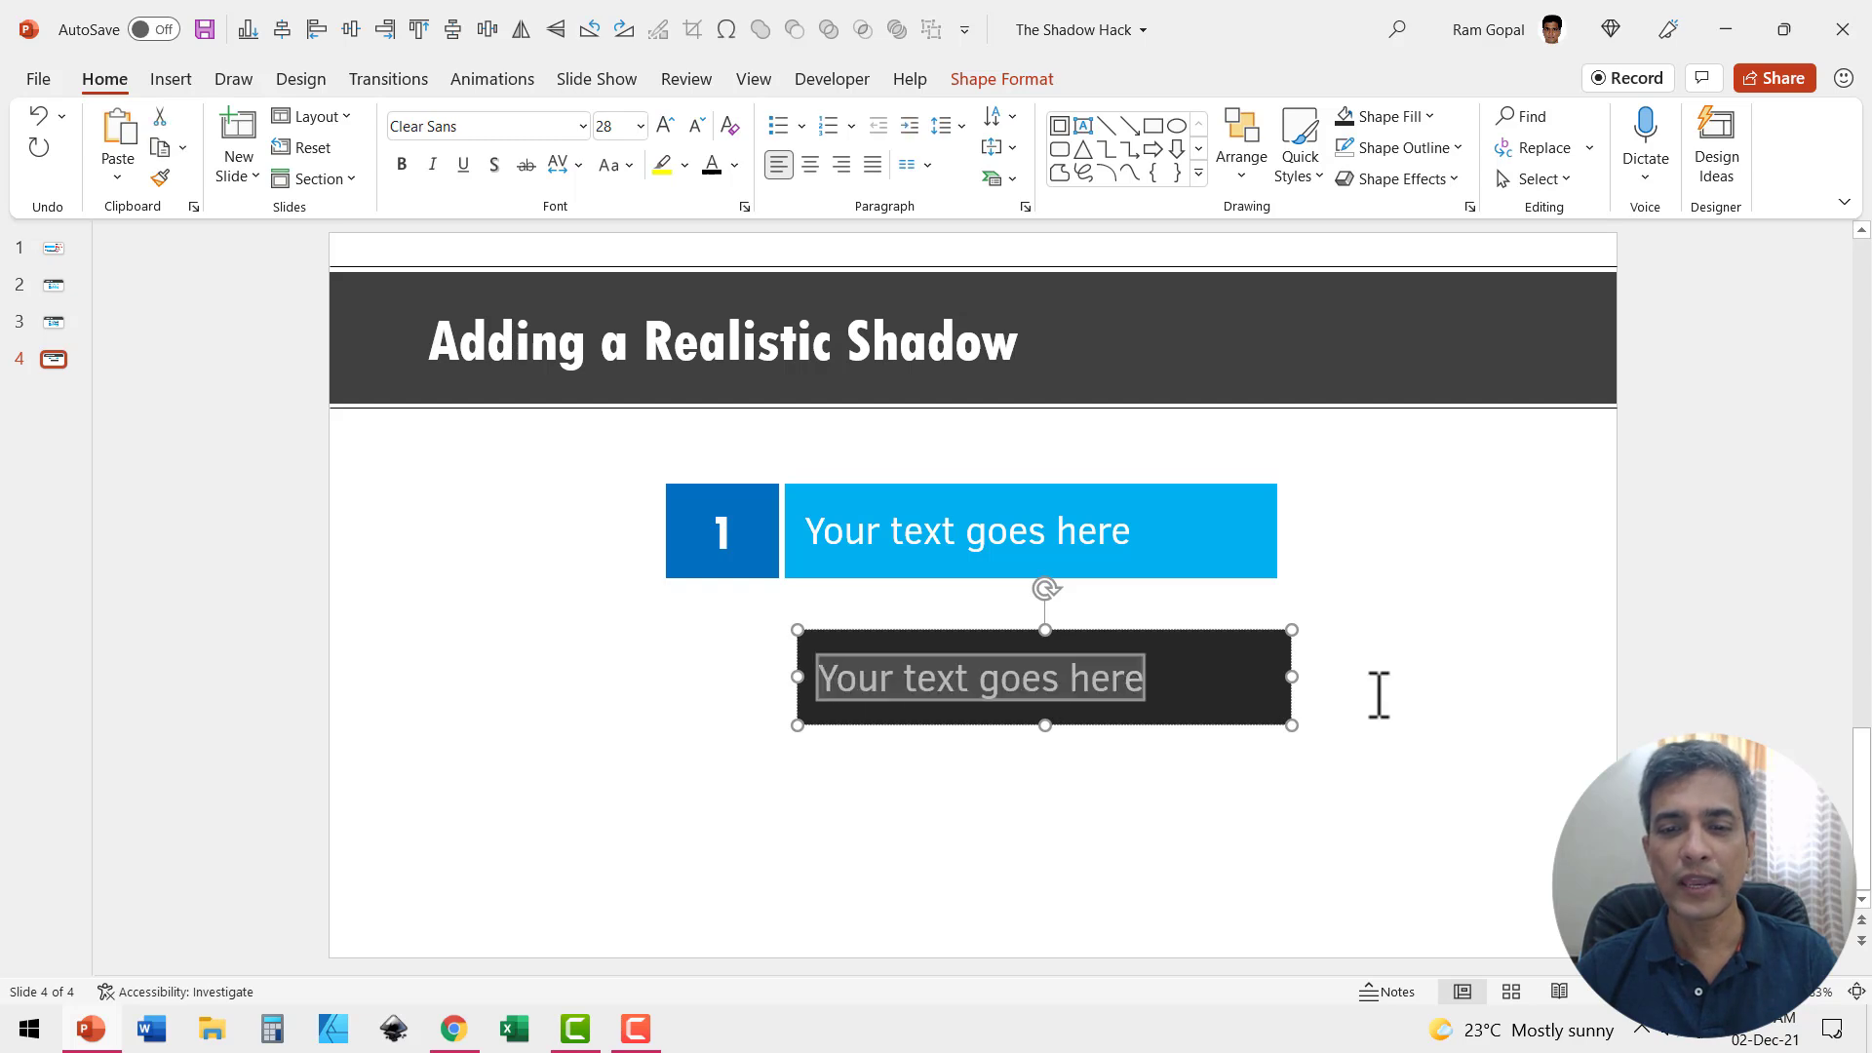
pyautogui.press('Delete')
pyautogui.click(1277, 782)
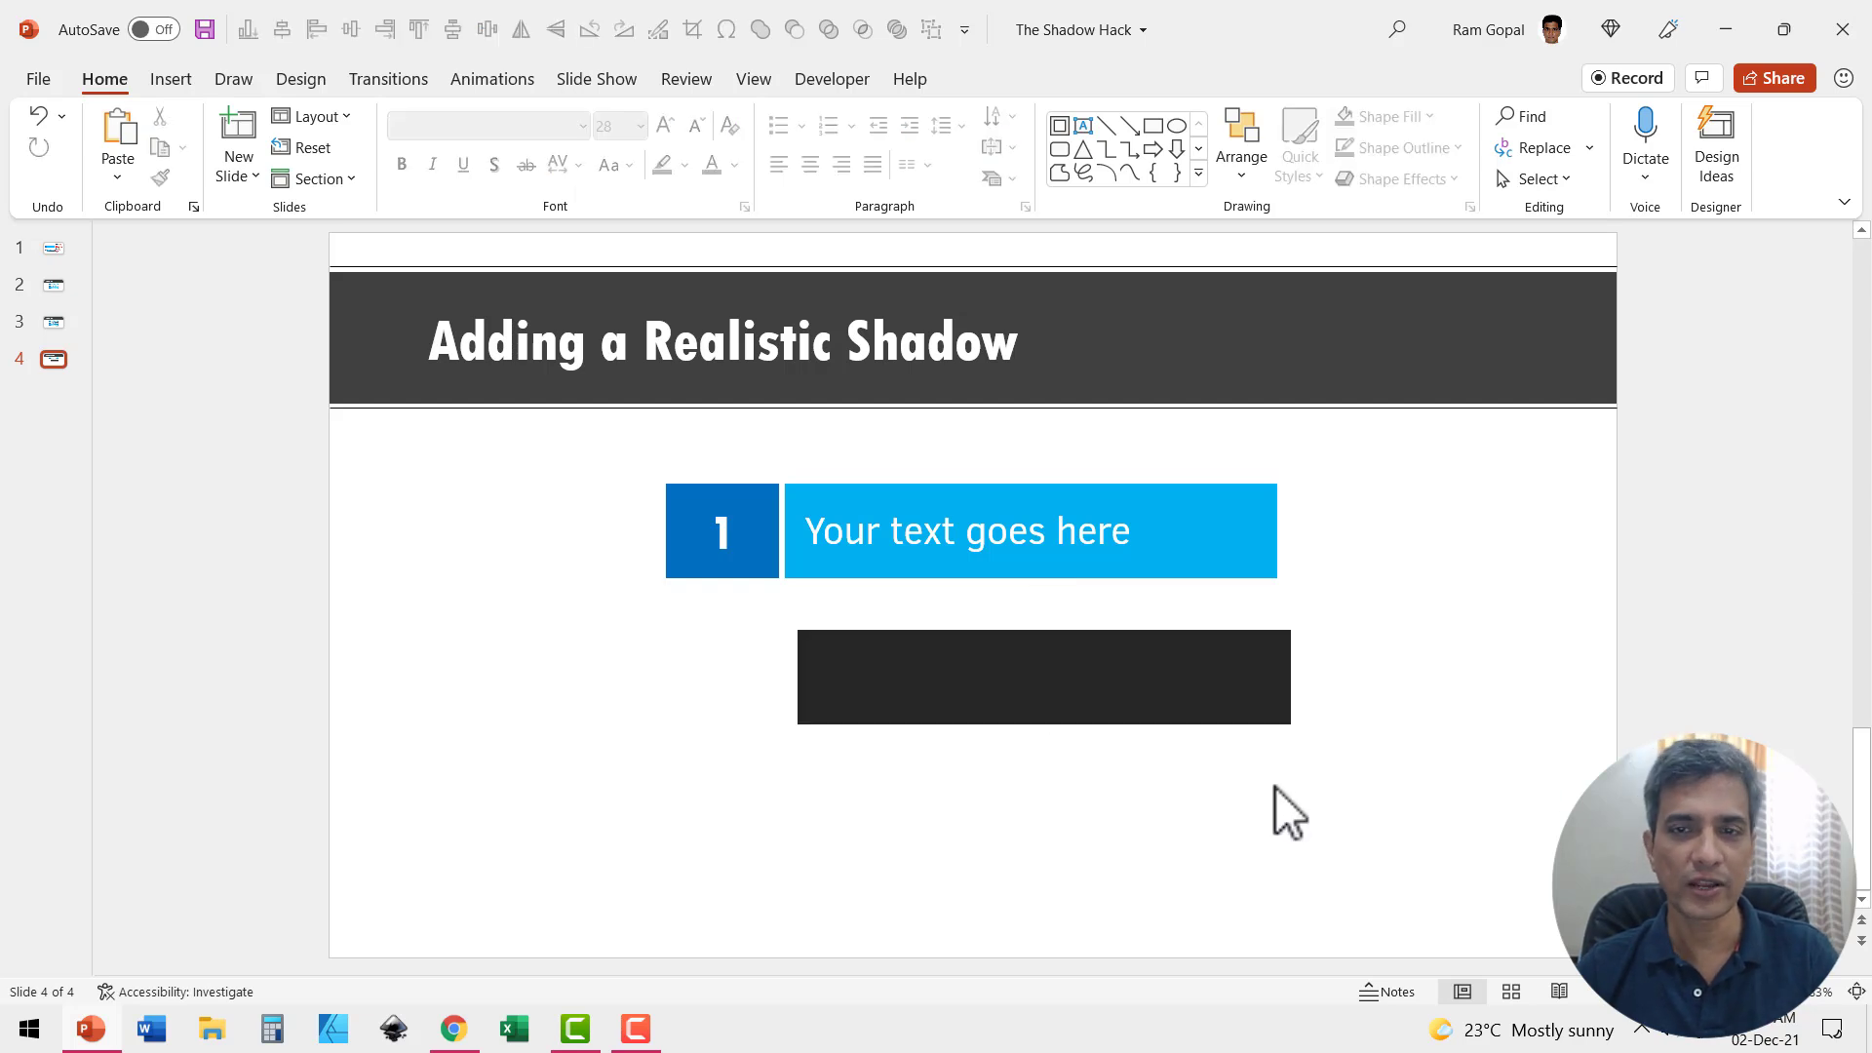
# - Give the black copy soft edges and move it up over the blue strip
pyautogui.click(1239, 663)
pyautogui.click(1448, 181)
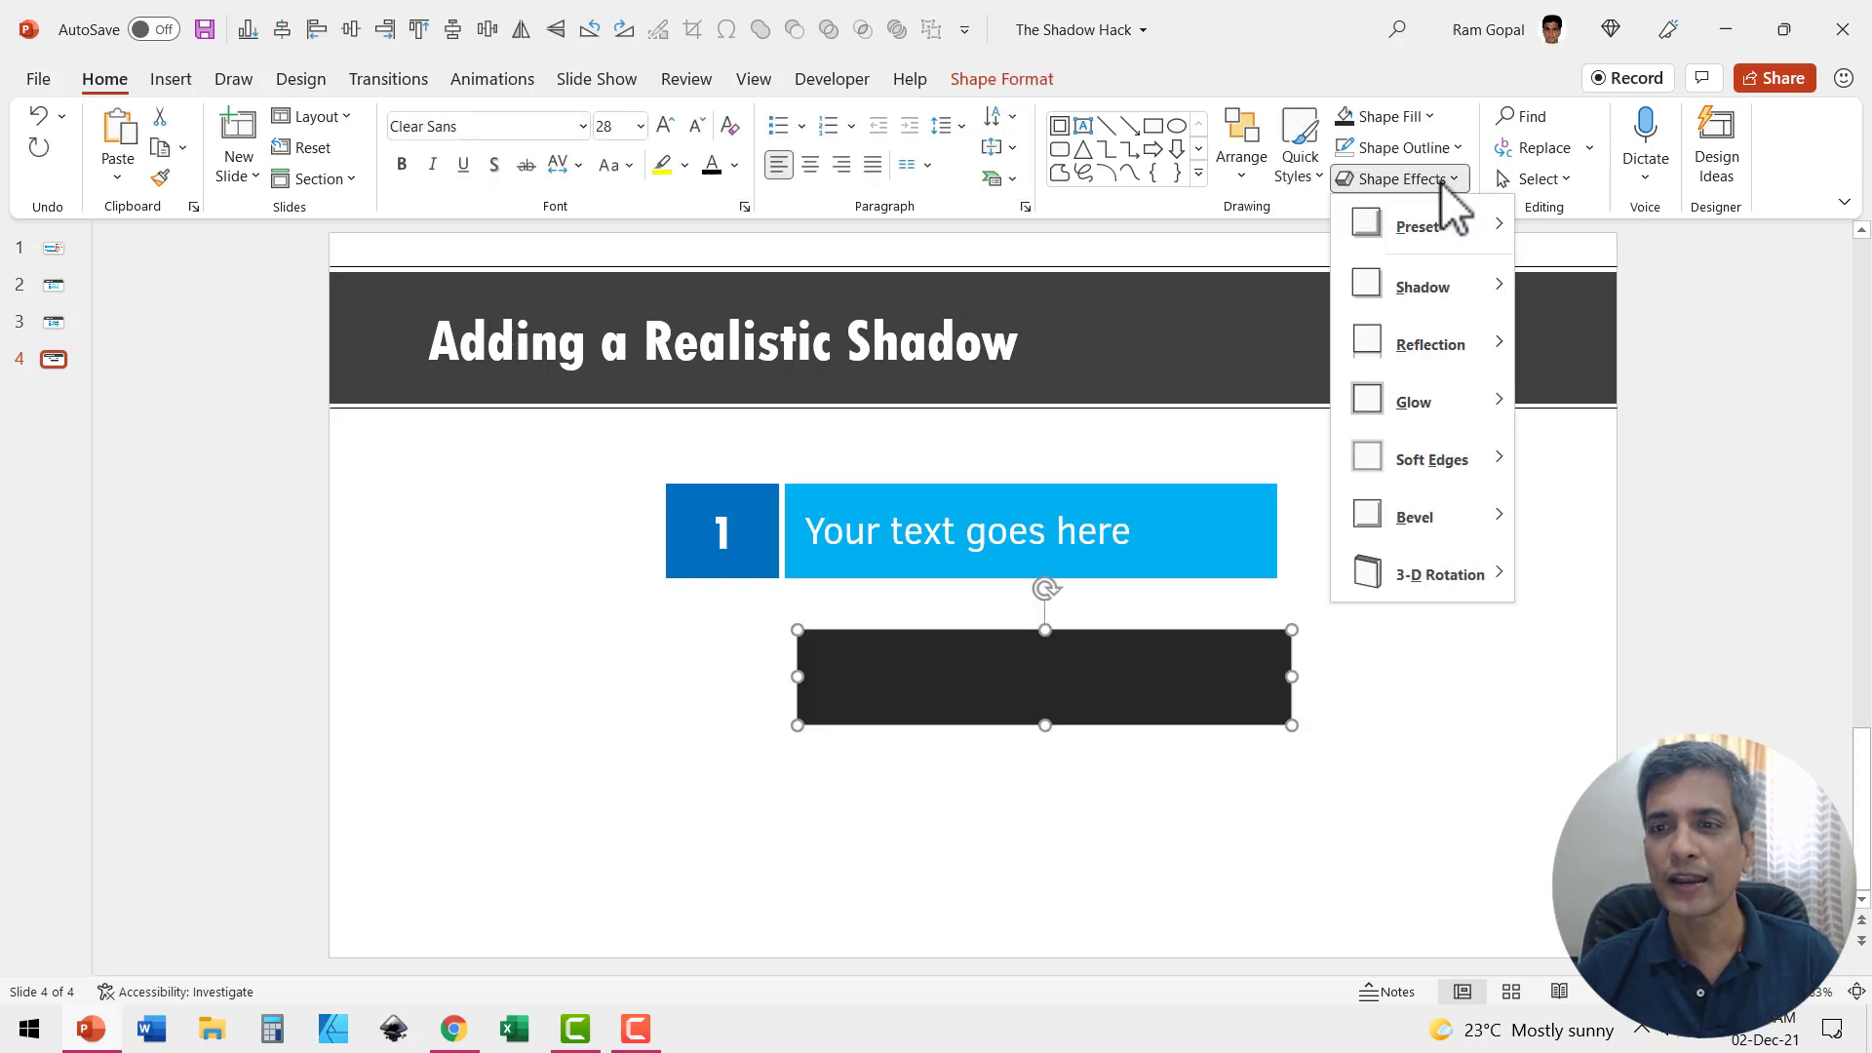
pyautogui.moveTo(1430, 460)
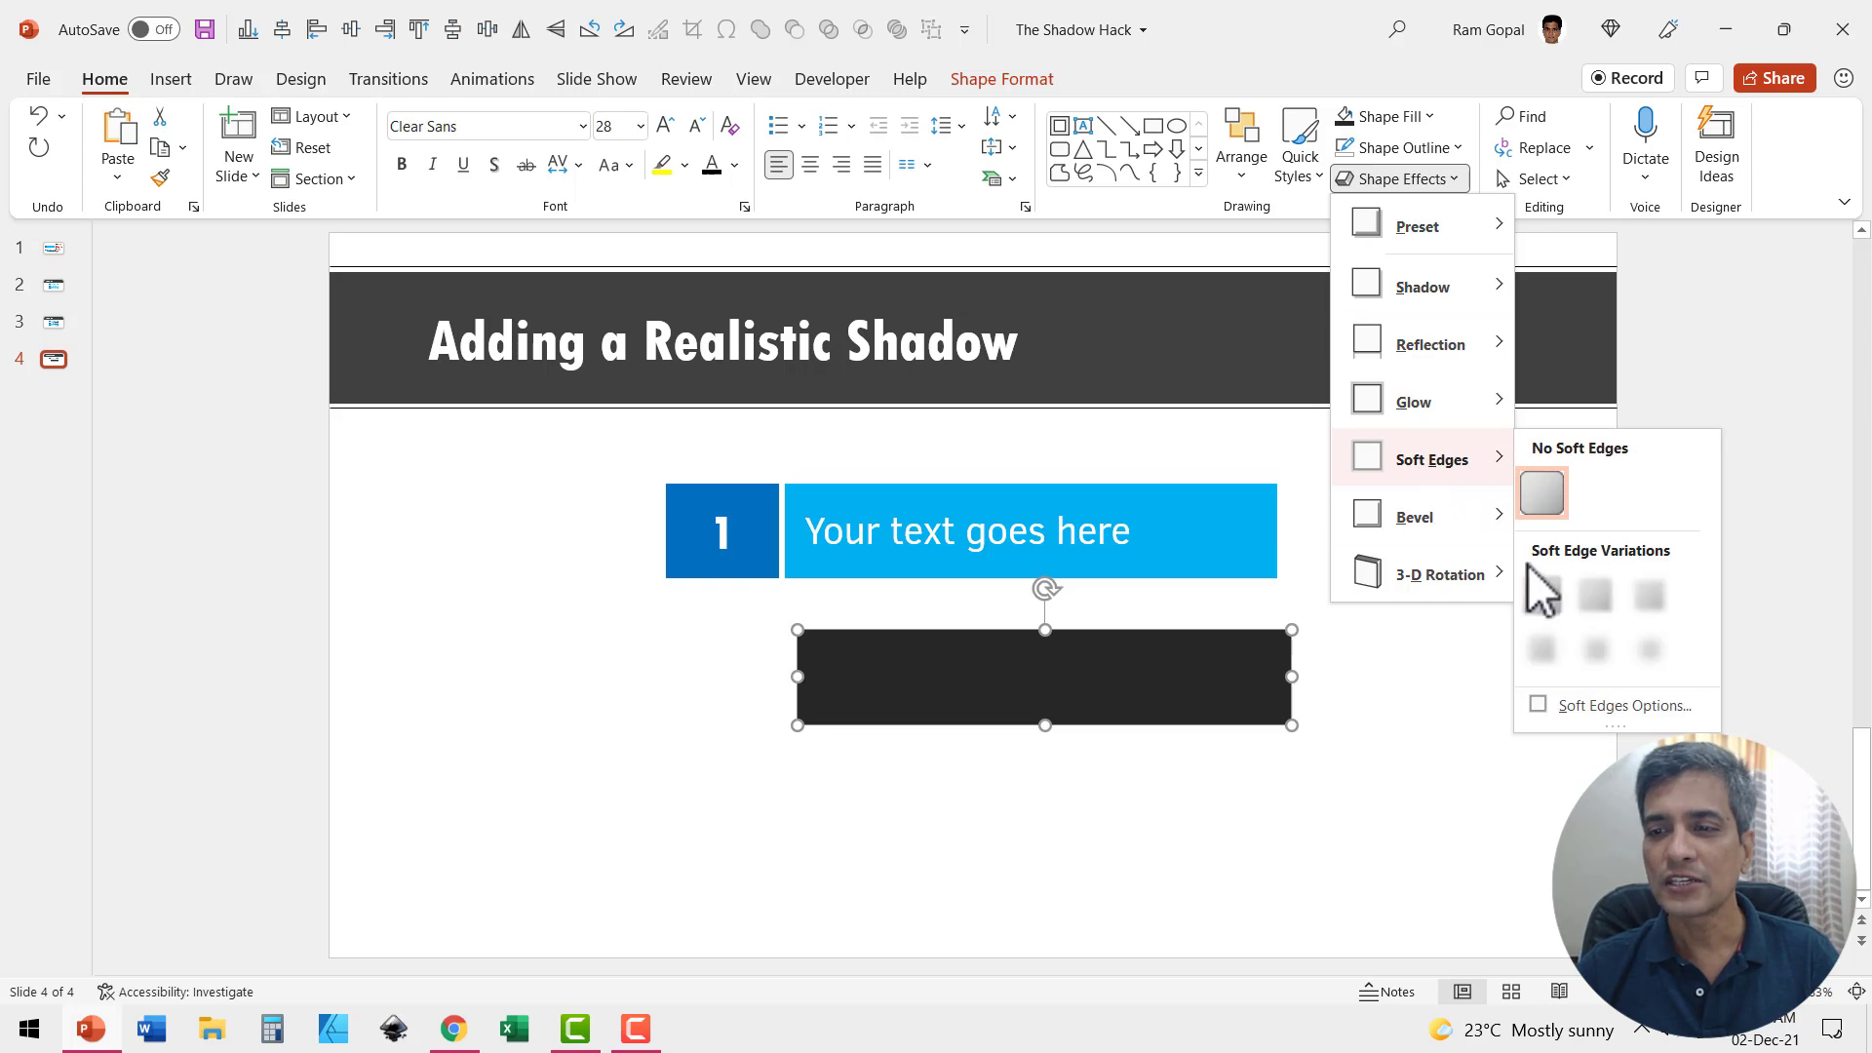
pyautogui.click(1669, 618)
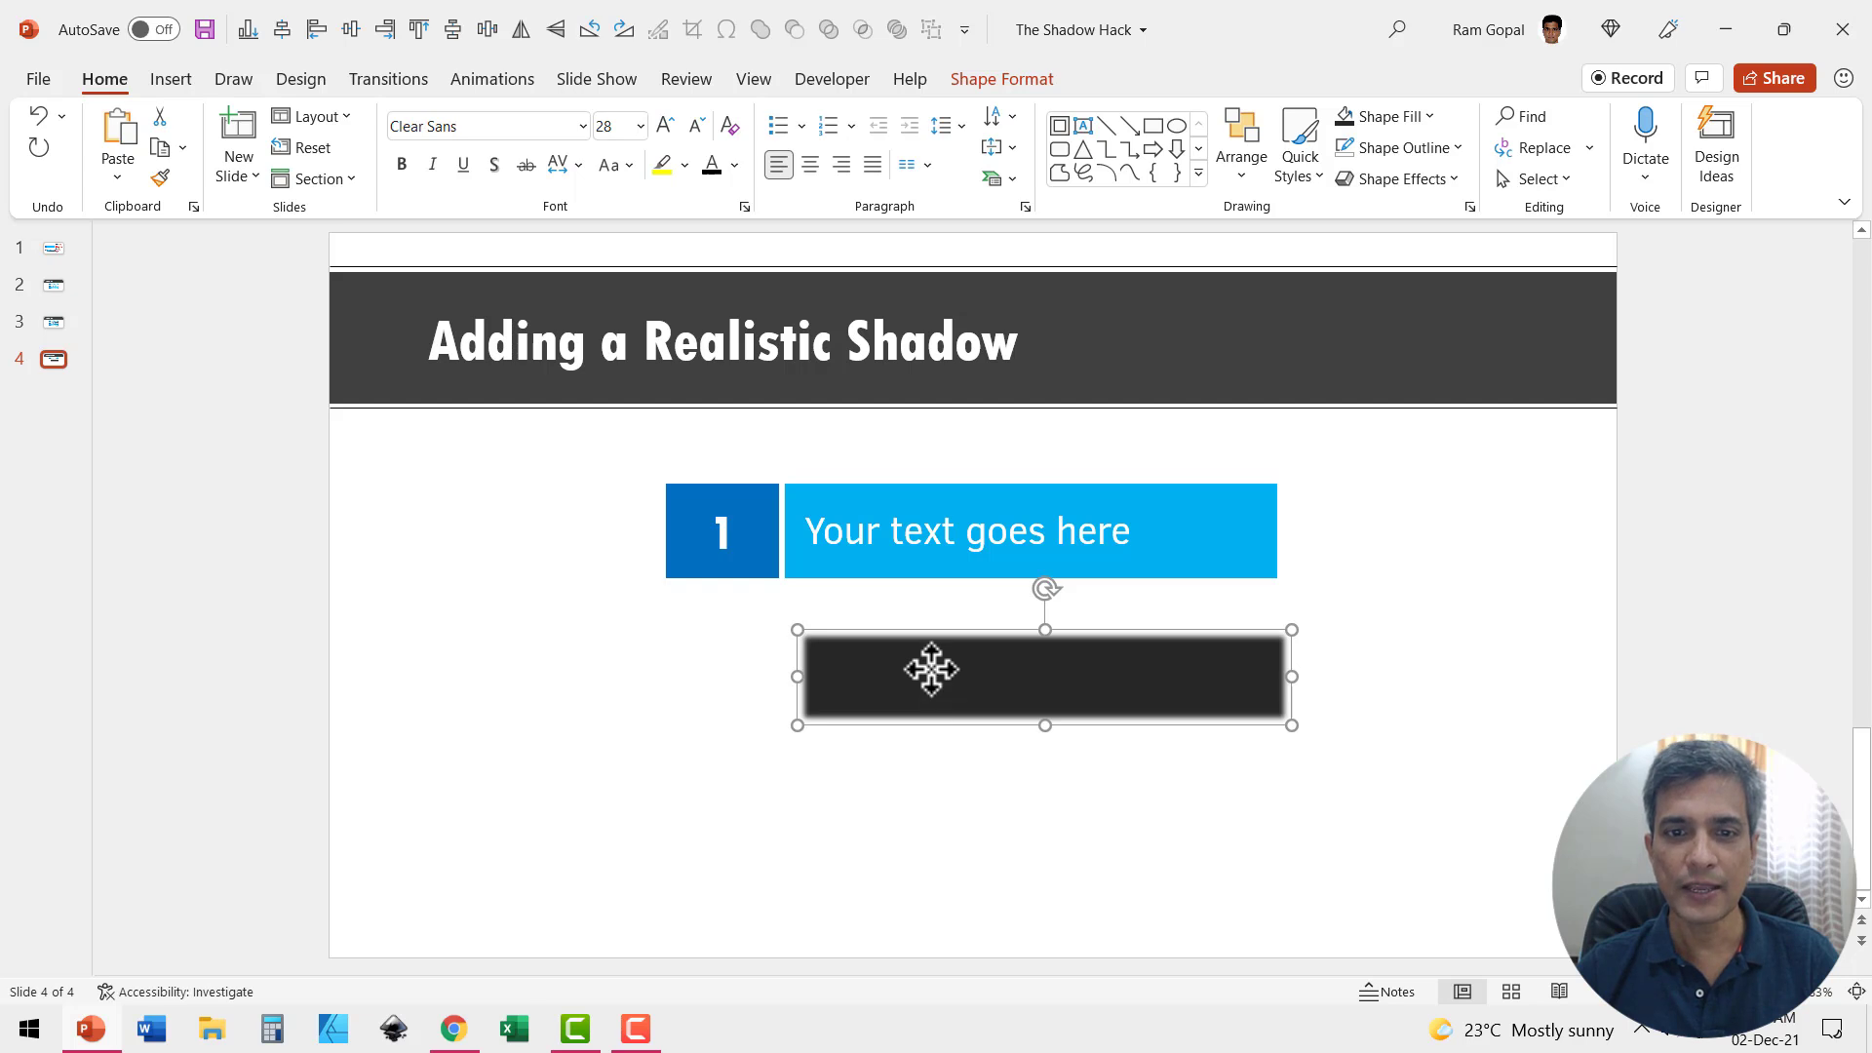
pyautogui.moveTo(933, 682); pyautogui.dragTo(914, 536)
# - Rotate the black shape 3°, nudge it down, send it to back, and make it slightly taller
pyautogui.rightClick(1098, 546)
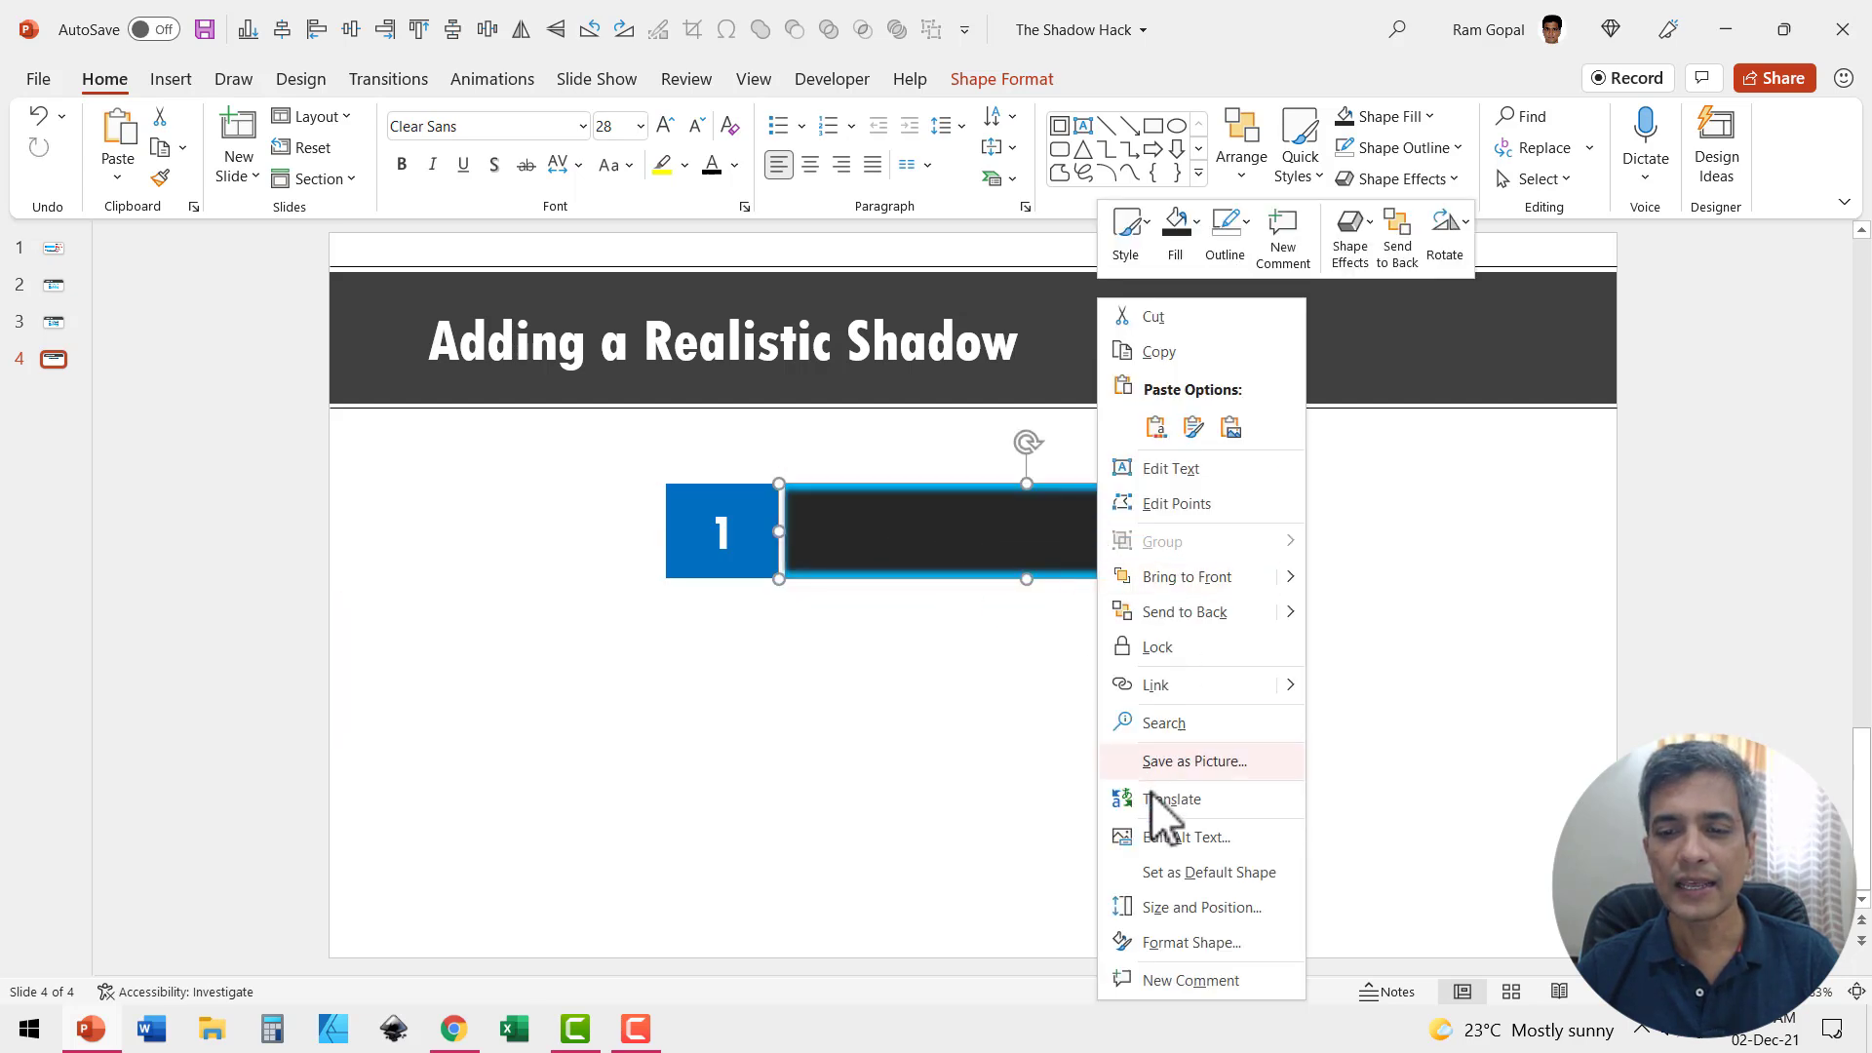
pyautogui.click(1238, 867)
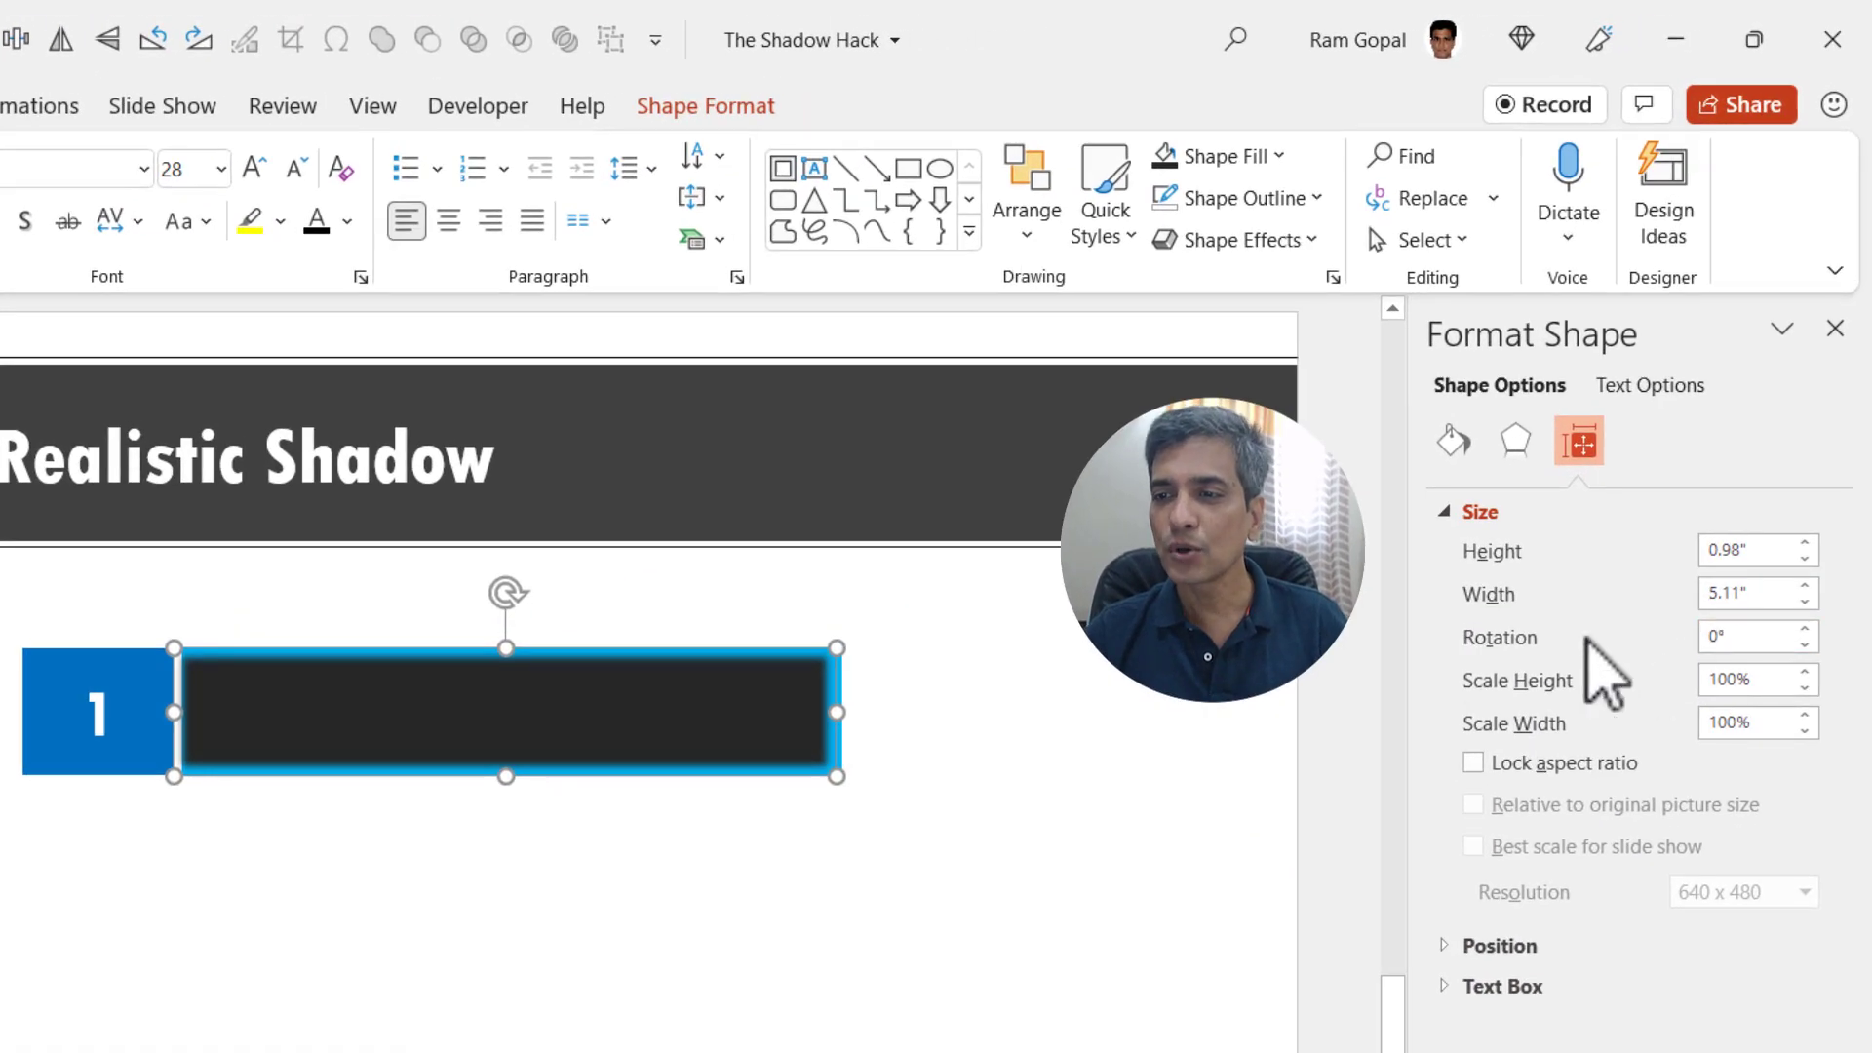
pyautogui.click(1805, 629)
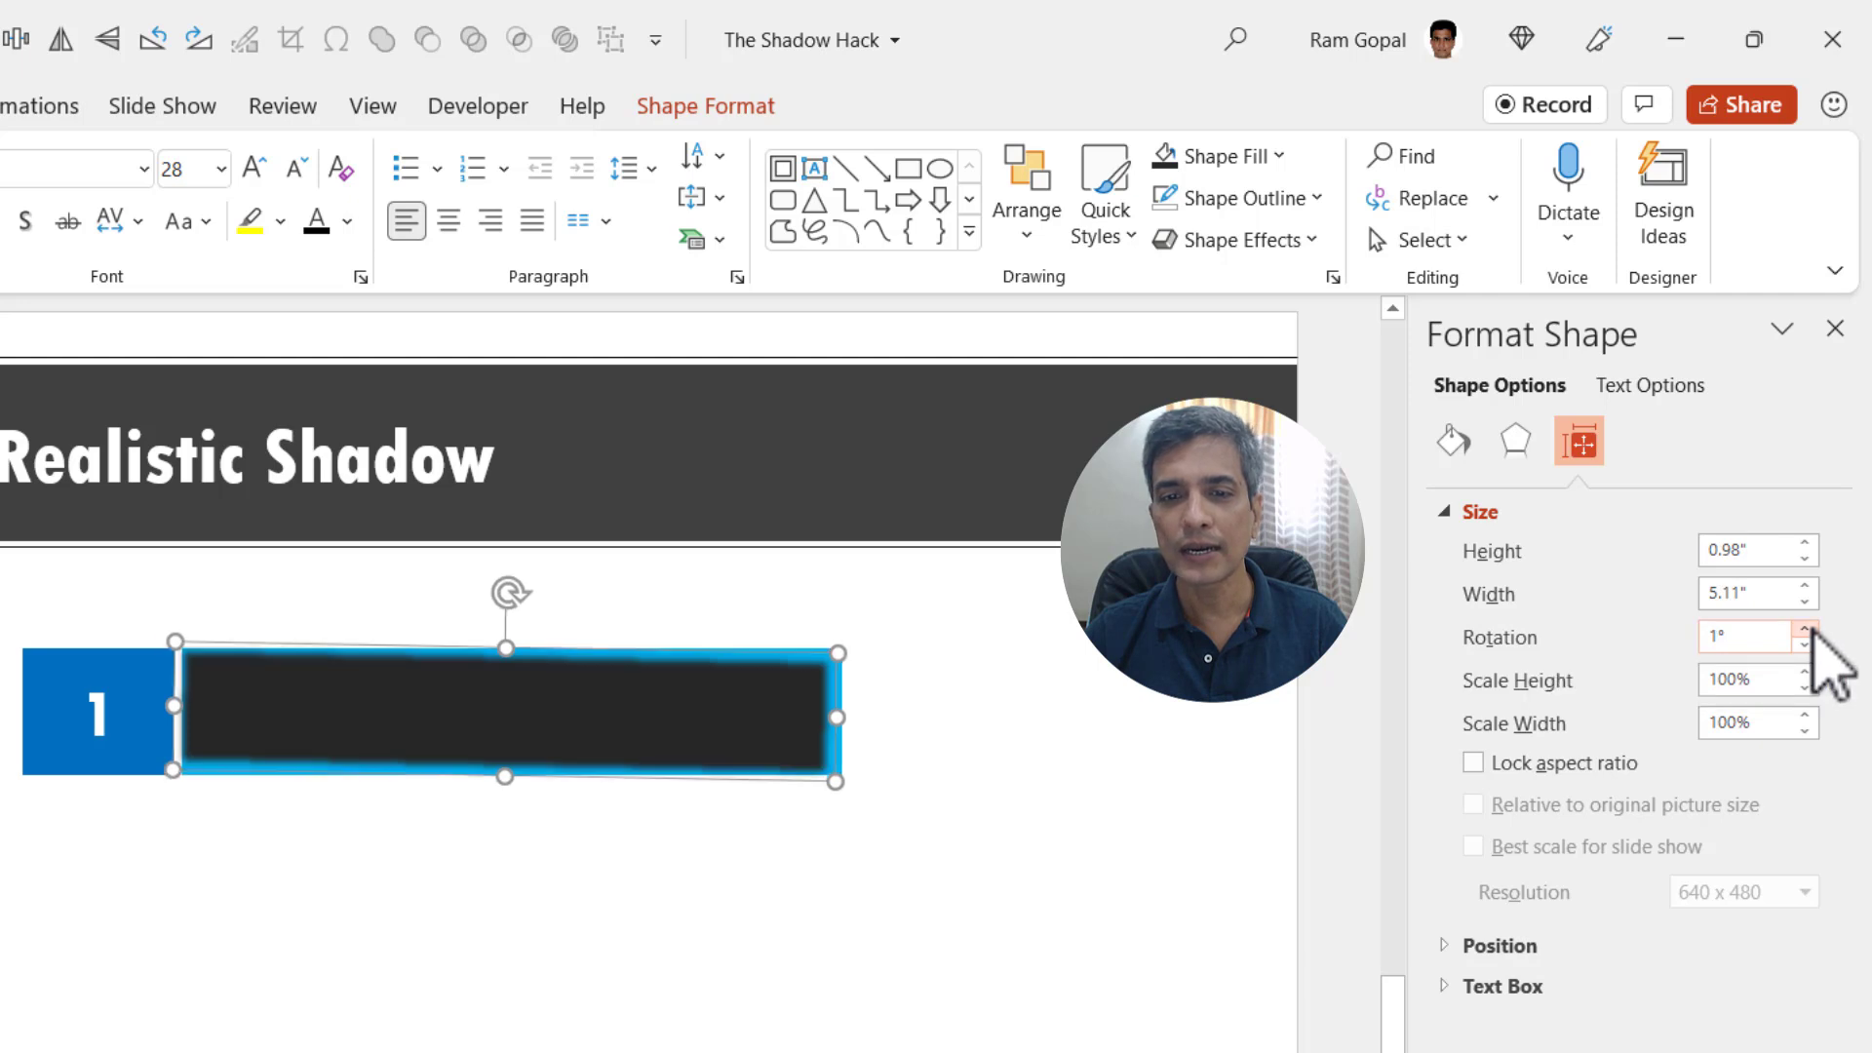
pyautogui.click(1805, 629)
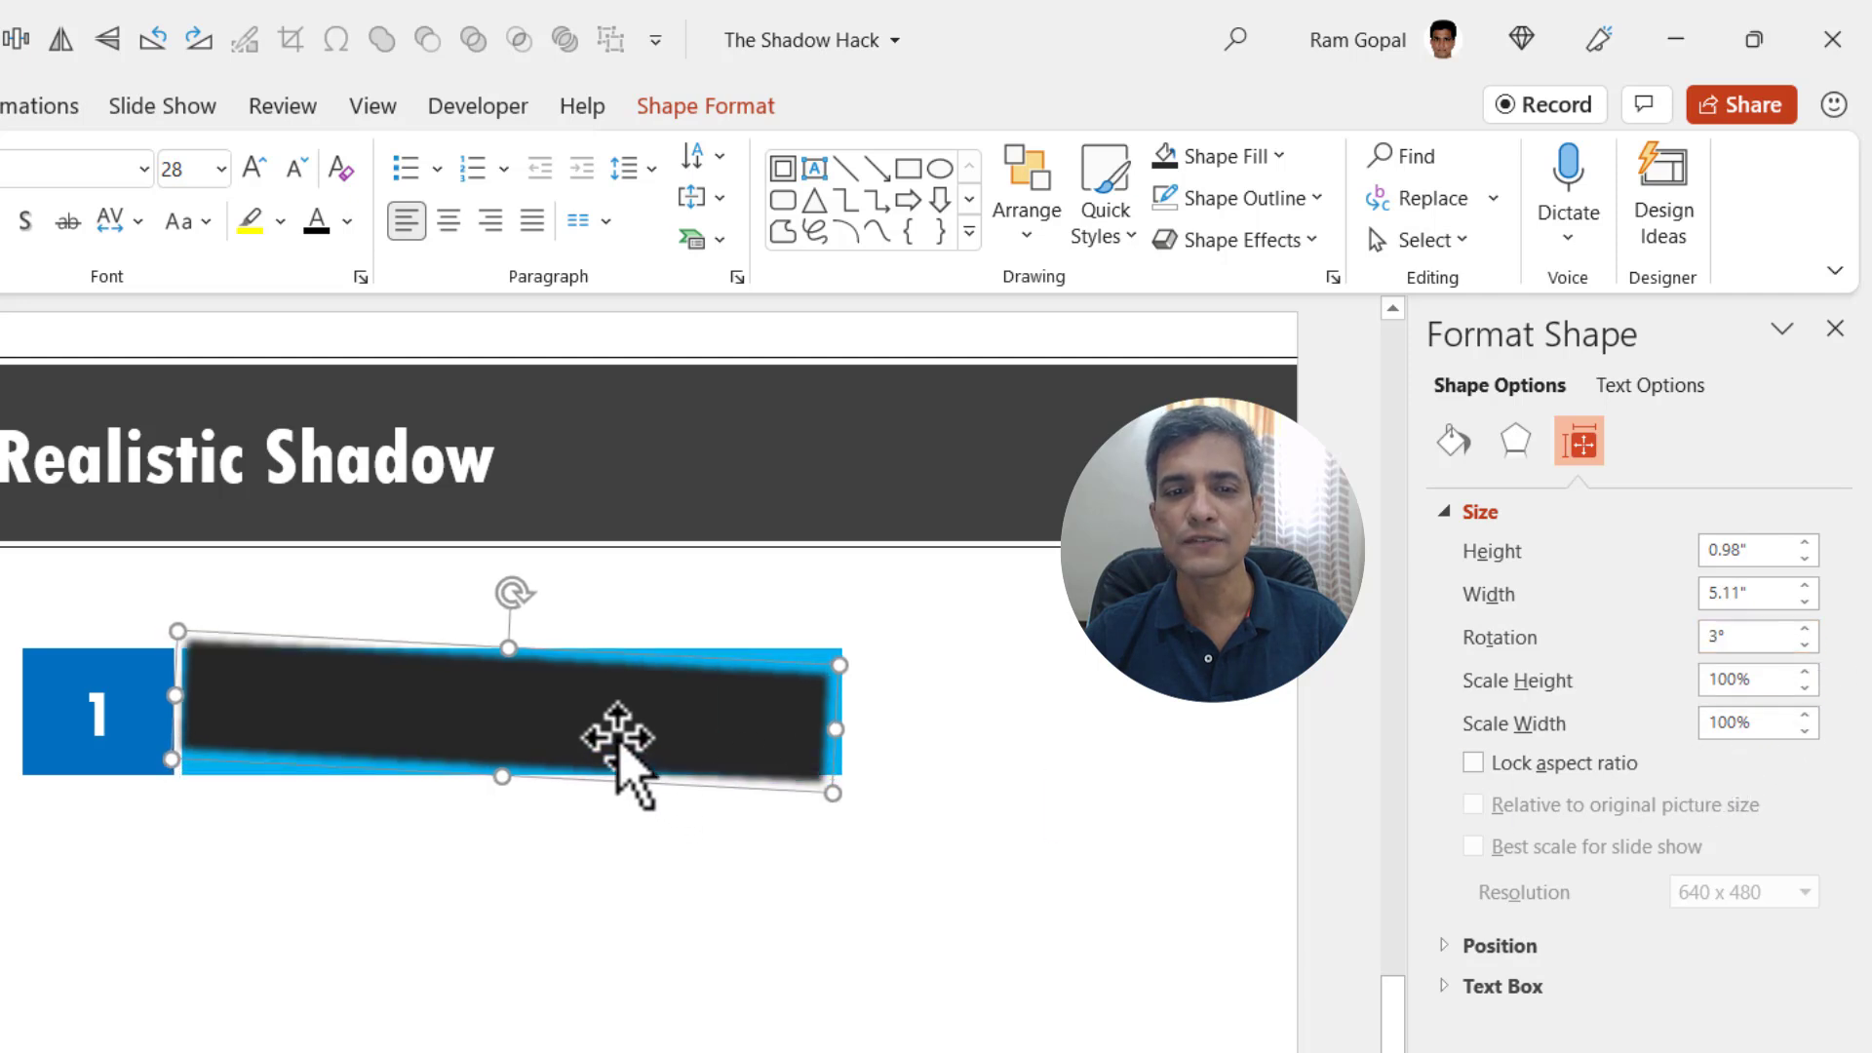
pyautogui.moveTo(618, 752)
pyautogui.mouseDown()
pyautogui.moveTo(618, 767)
pyautogui.moveTo(624, 753)
pyautogui.mouseUp()
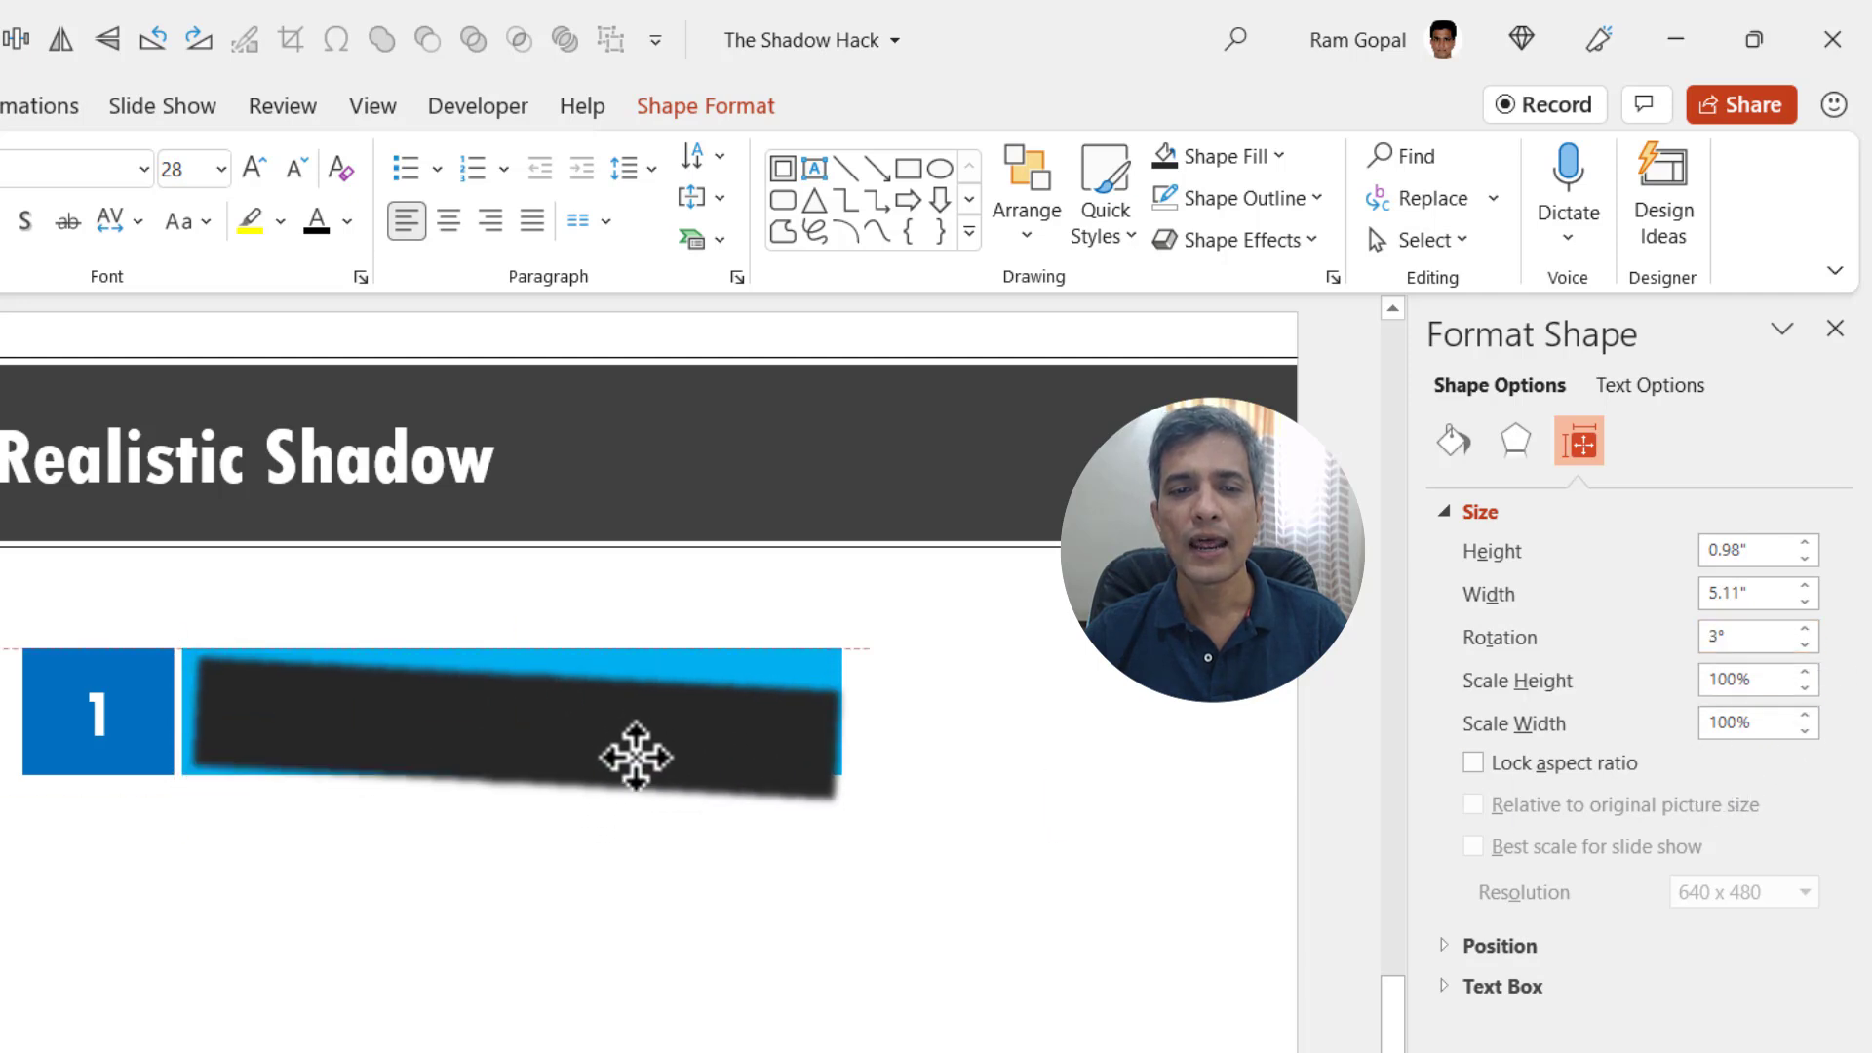
pyautogui.rightClick(682, 740)
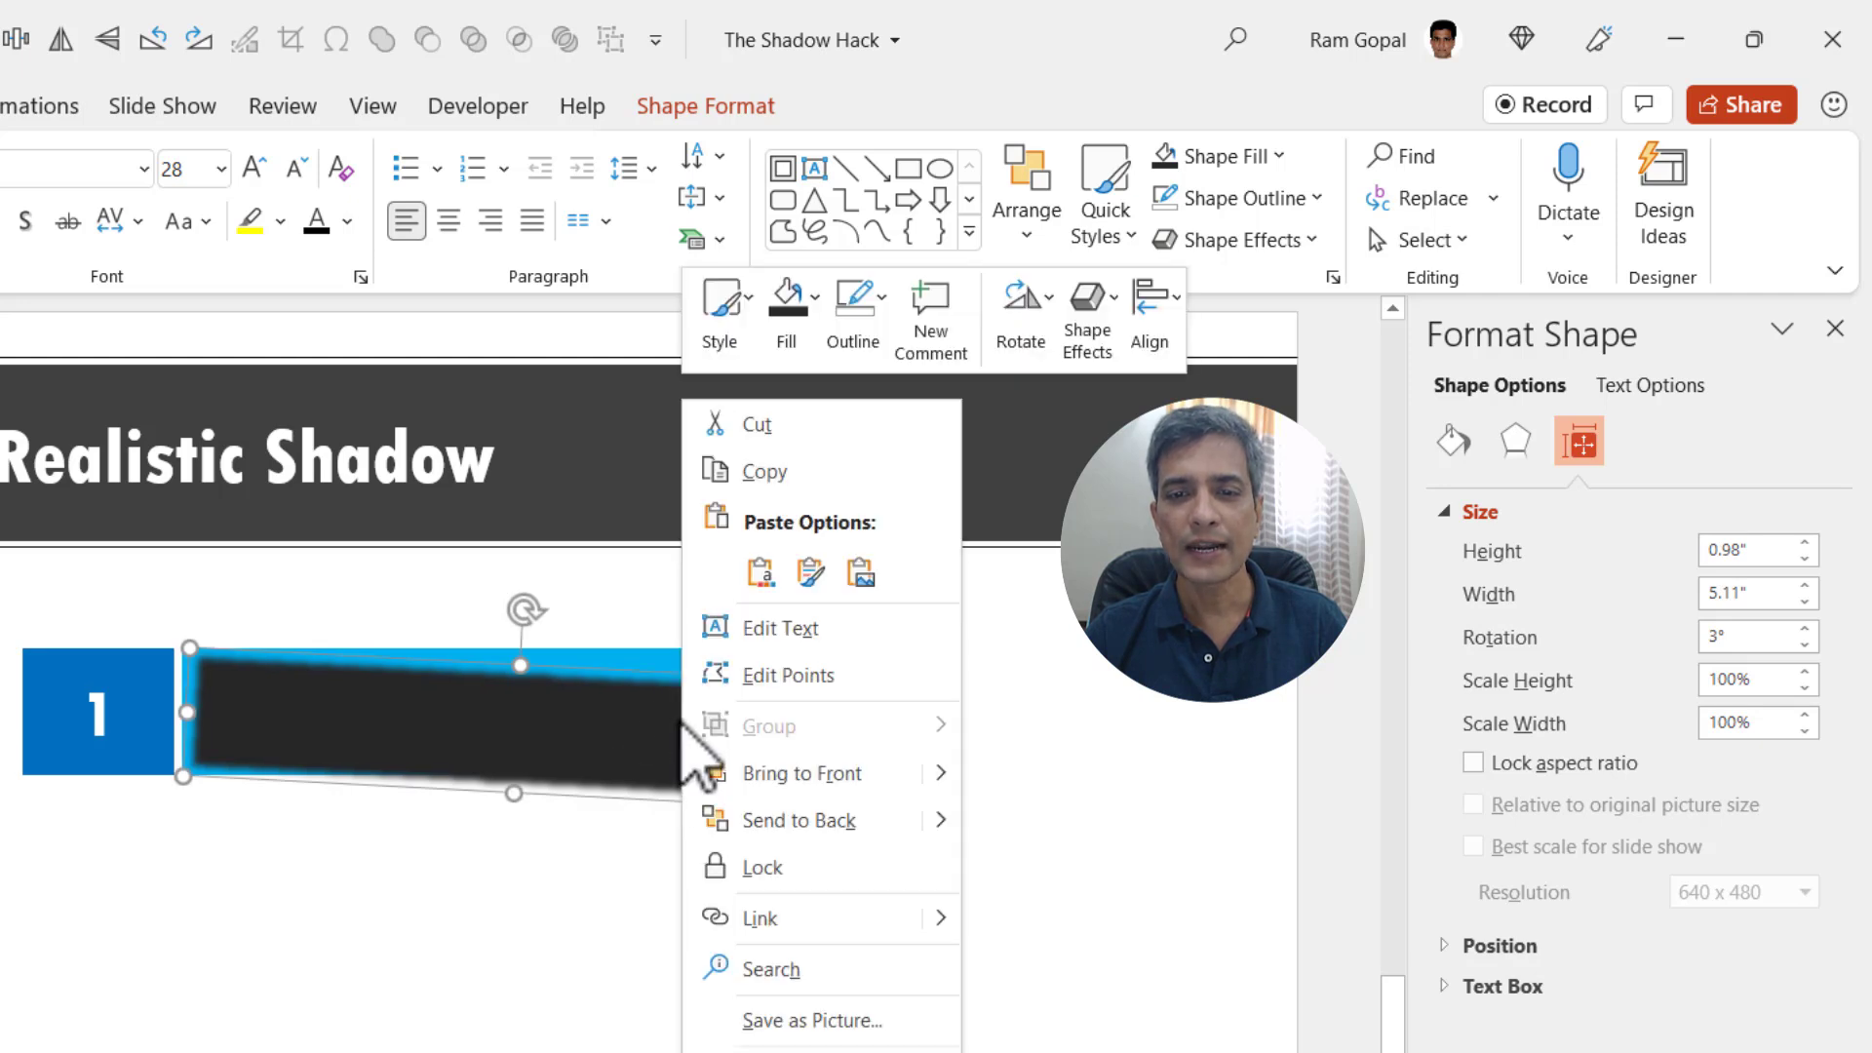
pyautogui.click(777, 821)
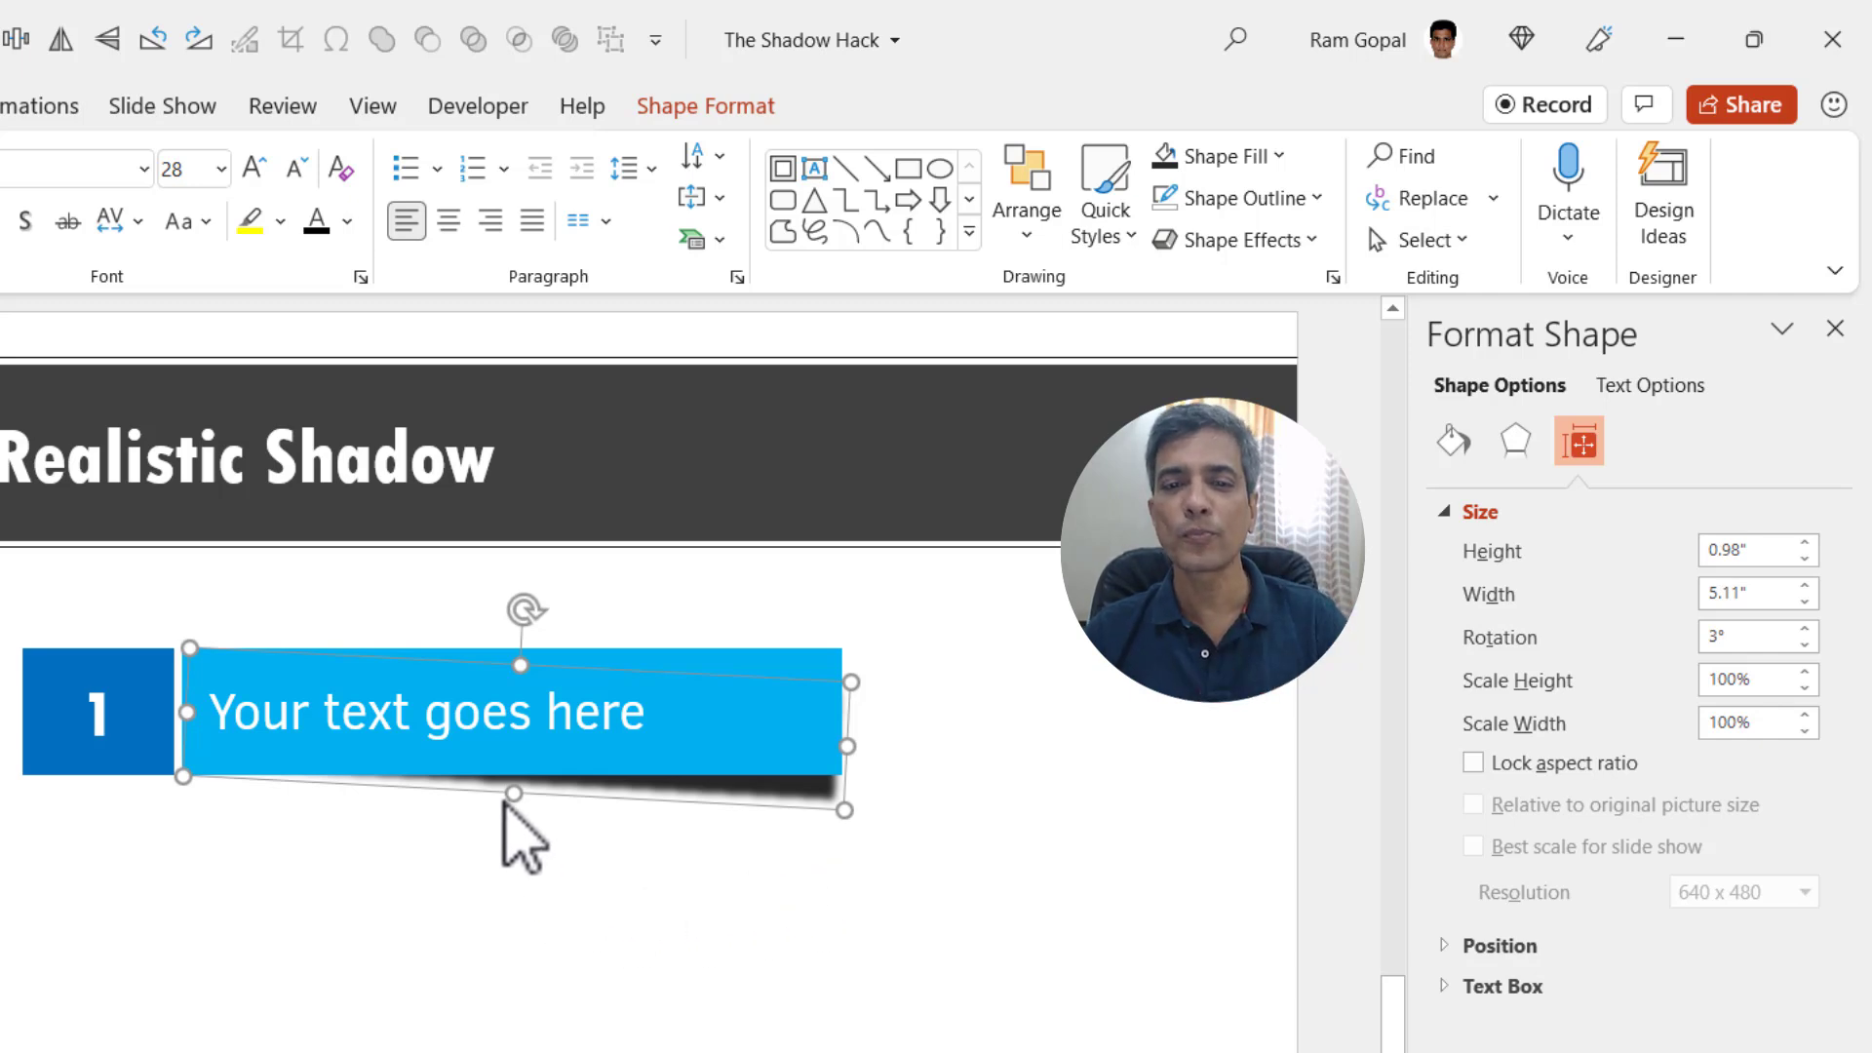
pyautogui.moveTo(512, 794); pyautogui.dragTo(513, 800)
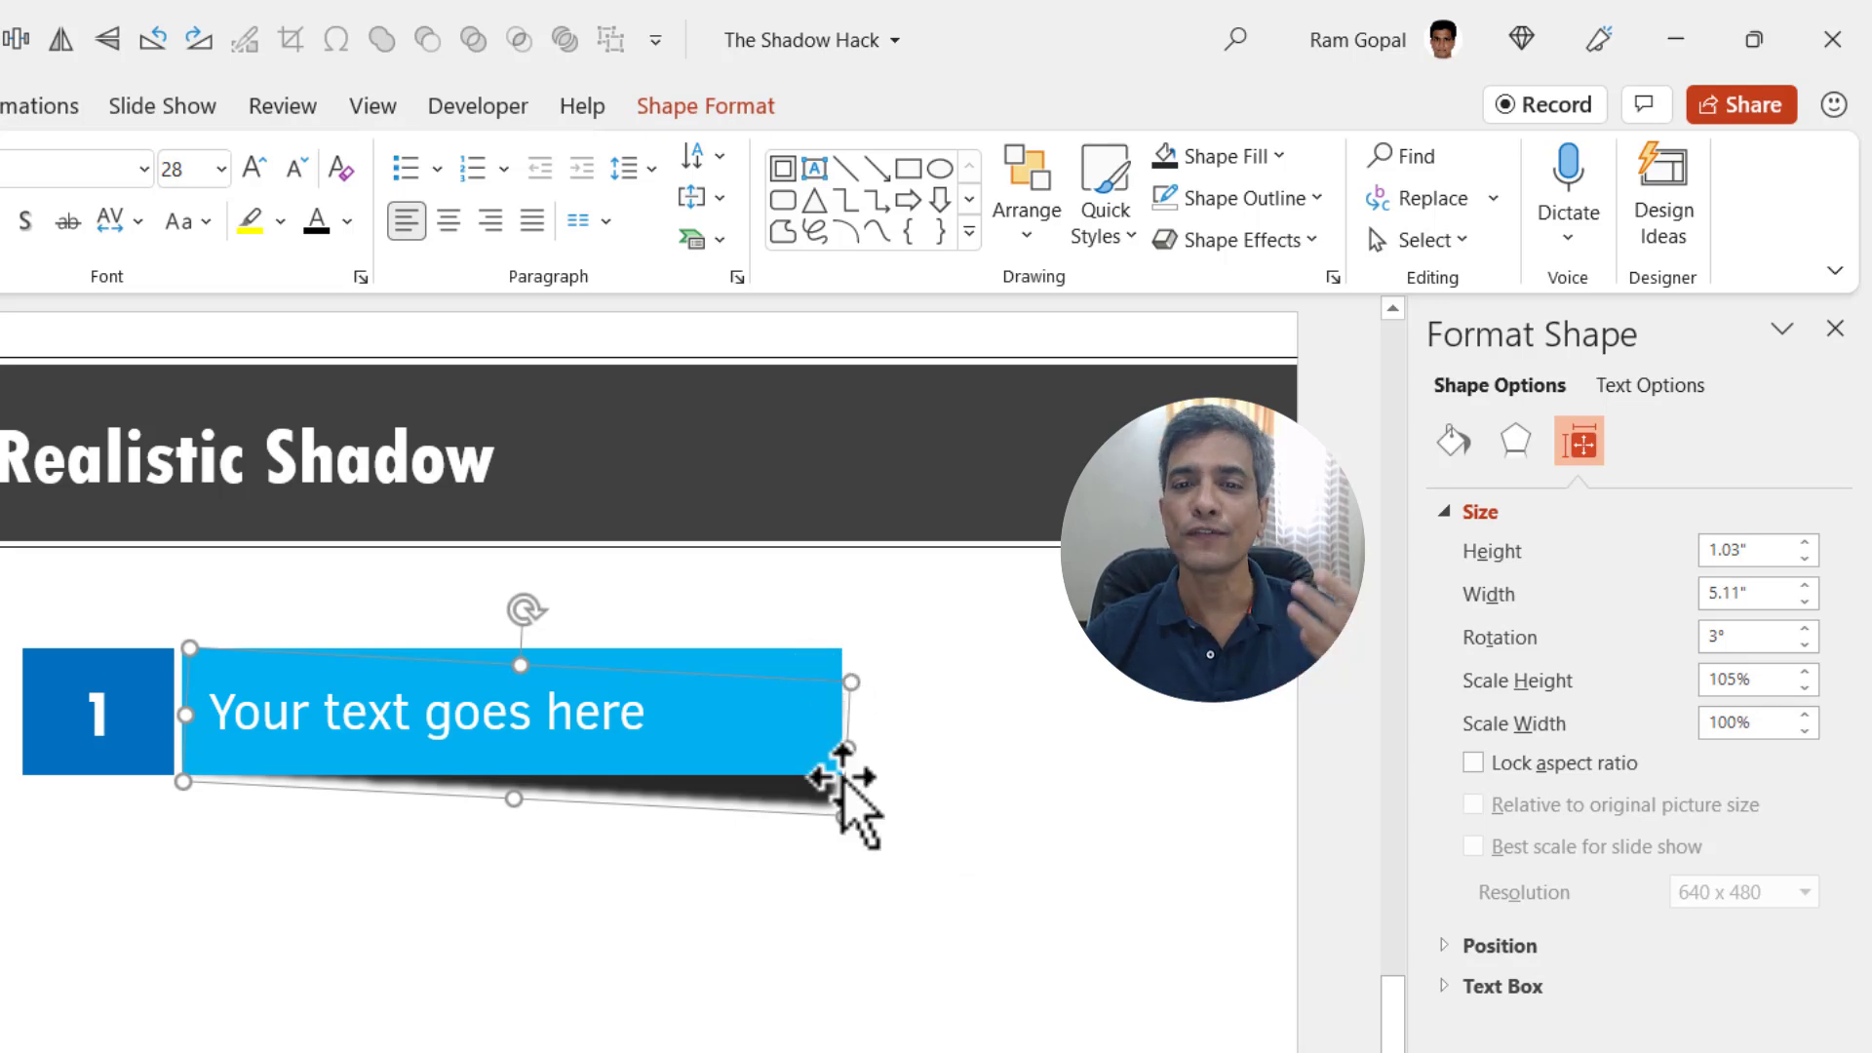
# - Group the numbered blue strip with its black shadow
pyautogui.click(952, 878)
pyautogui.moveTo(991, 943); pyautogui.dragTo(5, 587)
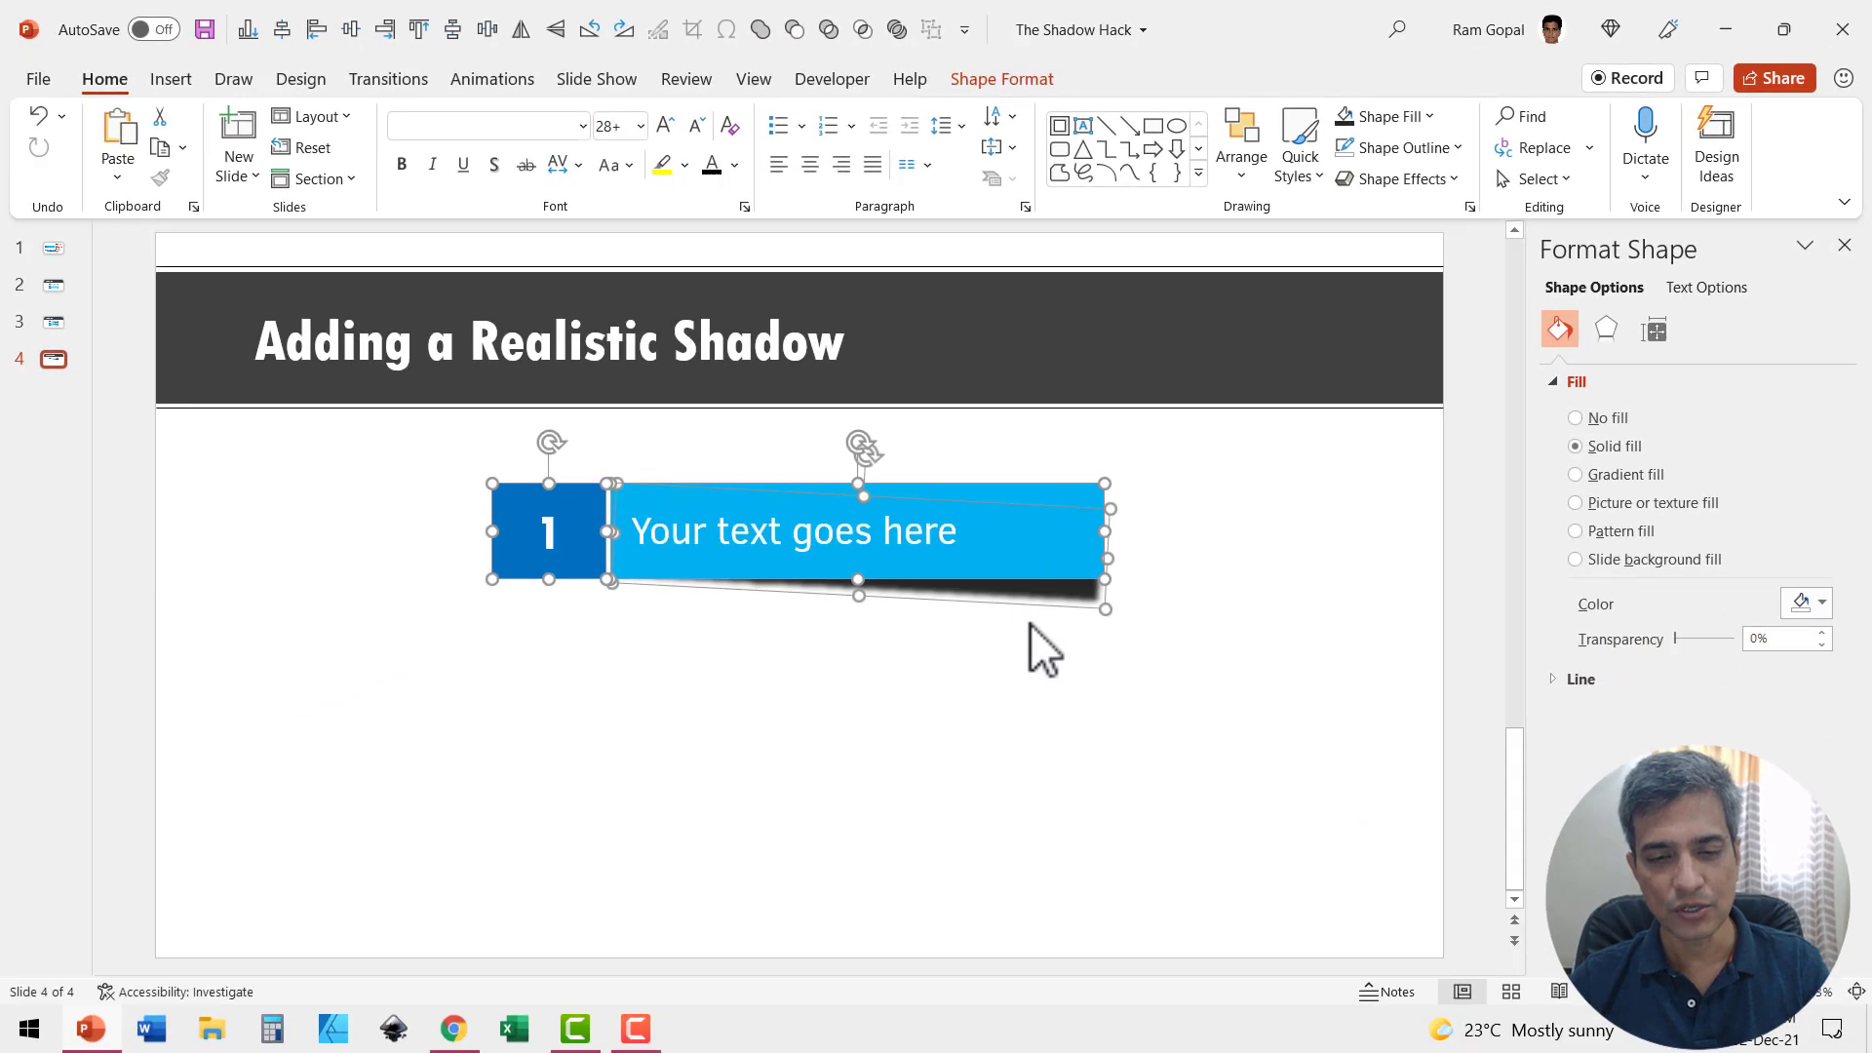
pyautogui.hotkey('ctrl', 'g')
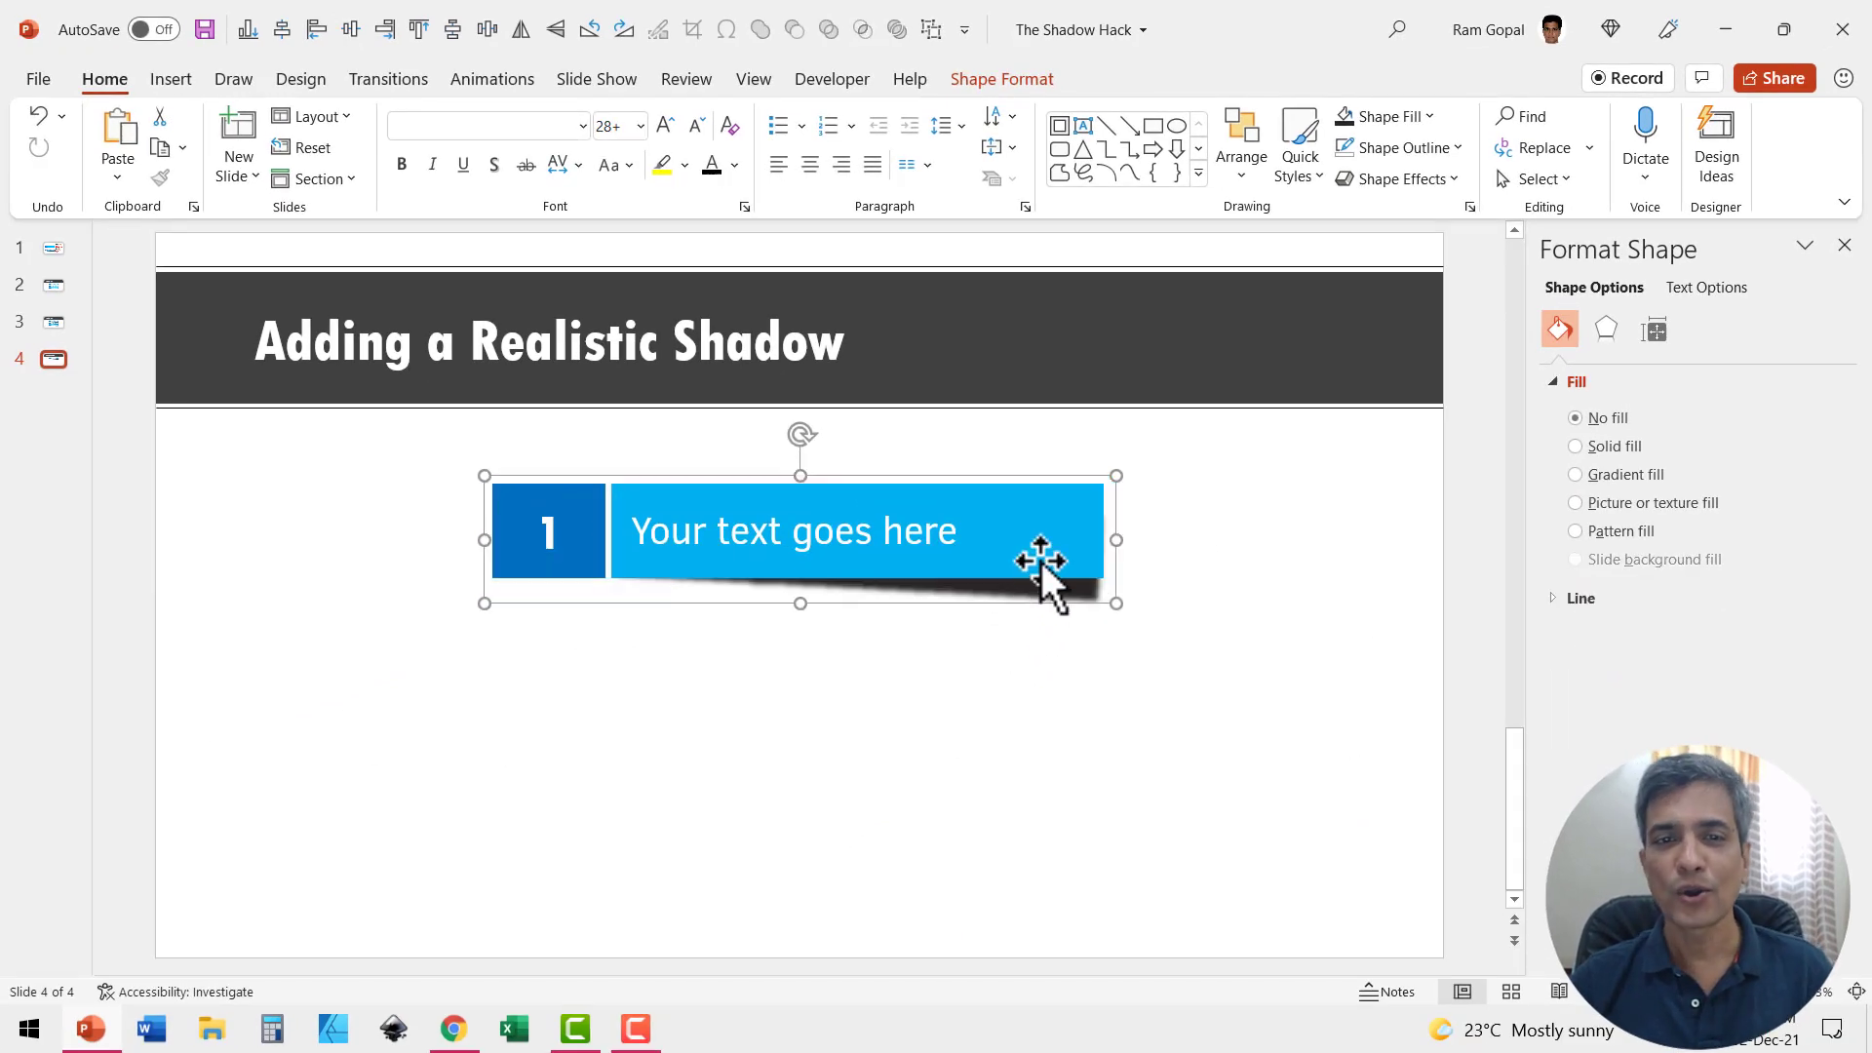
# - Apply a Wipe entrance animation from the left to the group
pyautogui.click(523, 70)
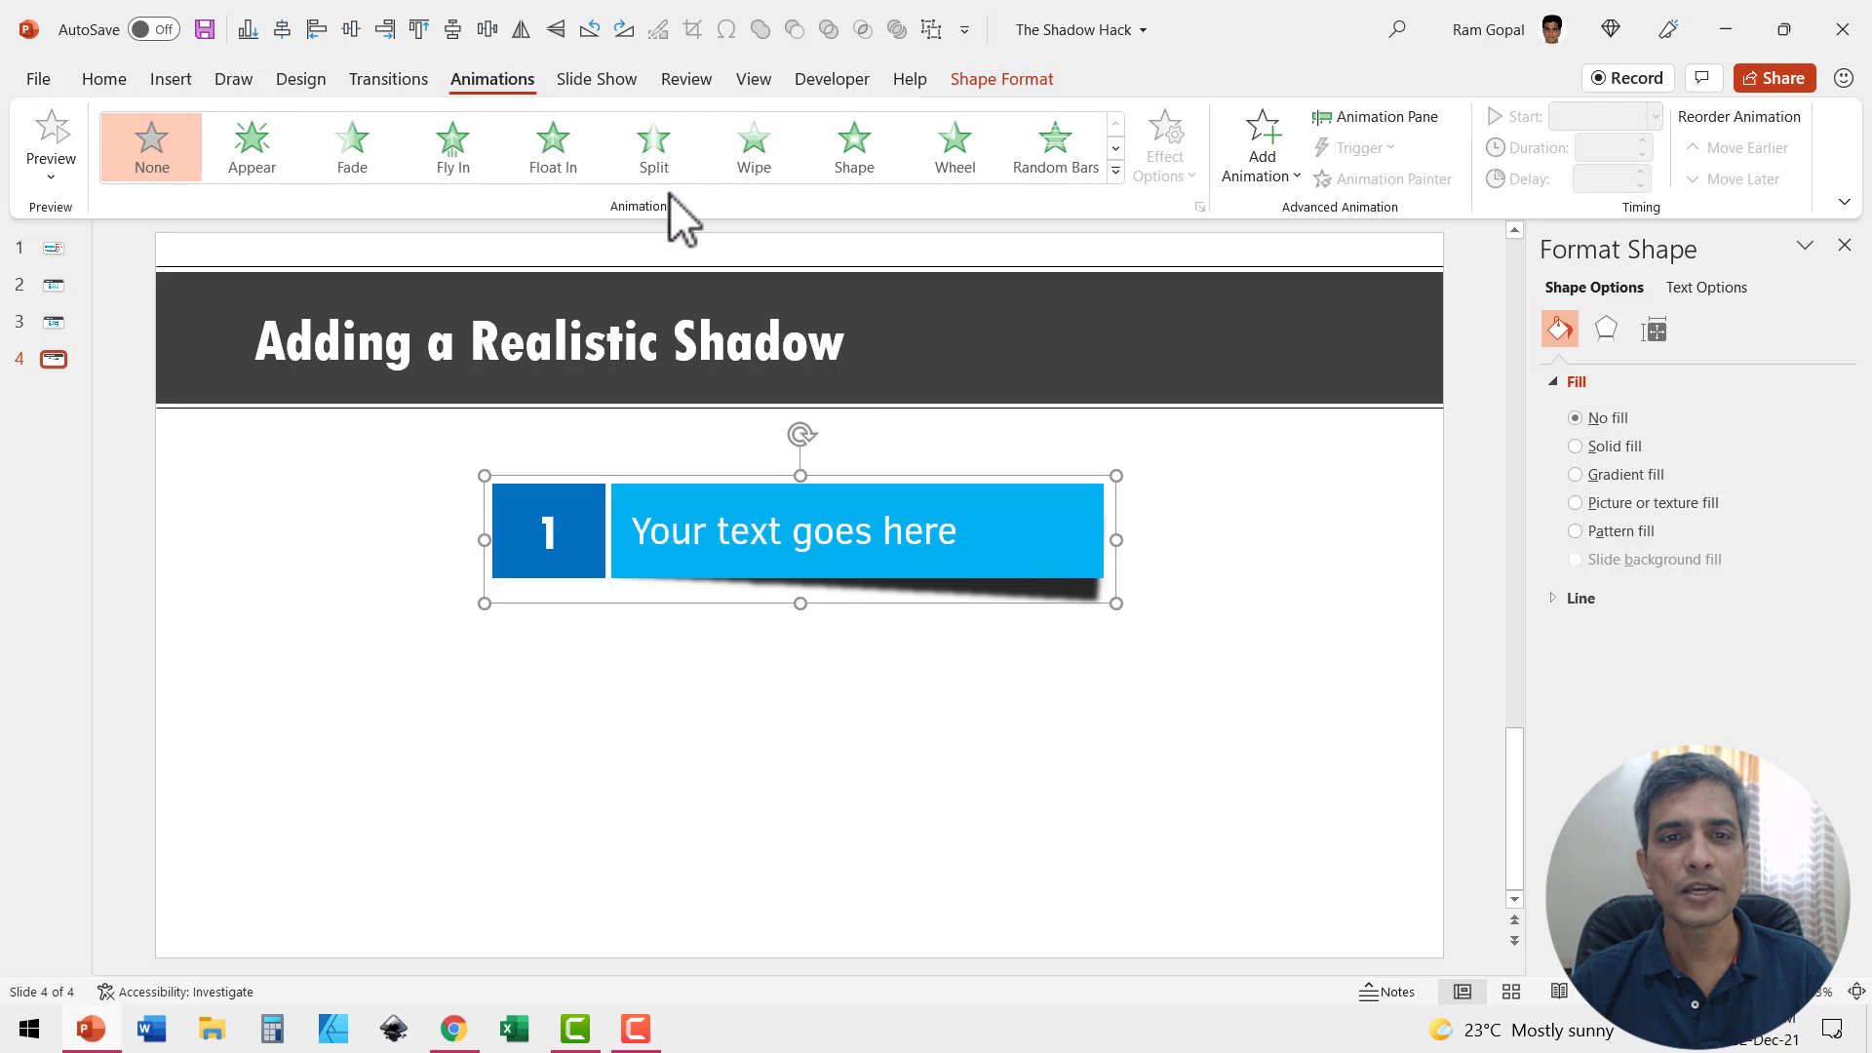
pyautogui.click(775, 156)
pyautogui.click(1165, 160)
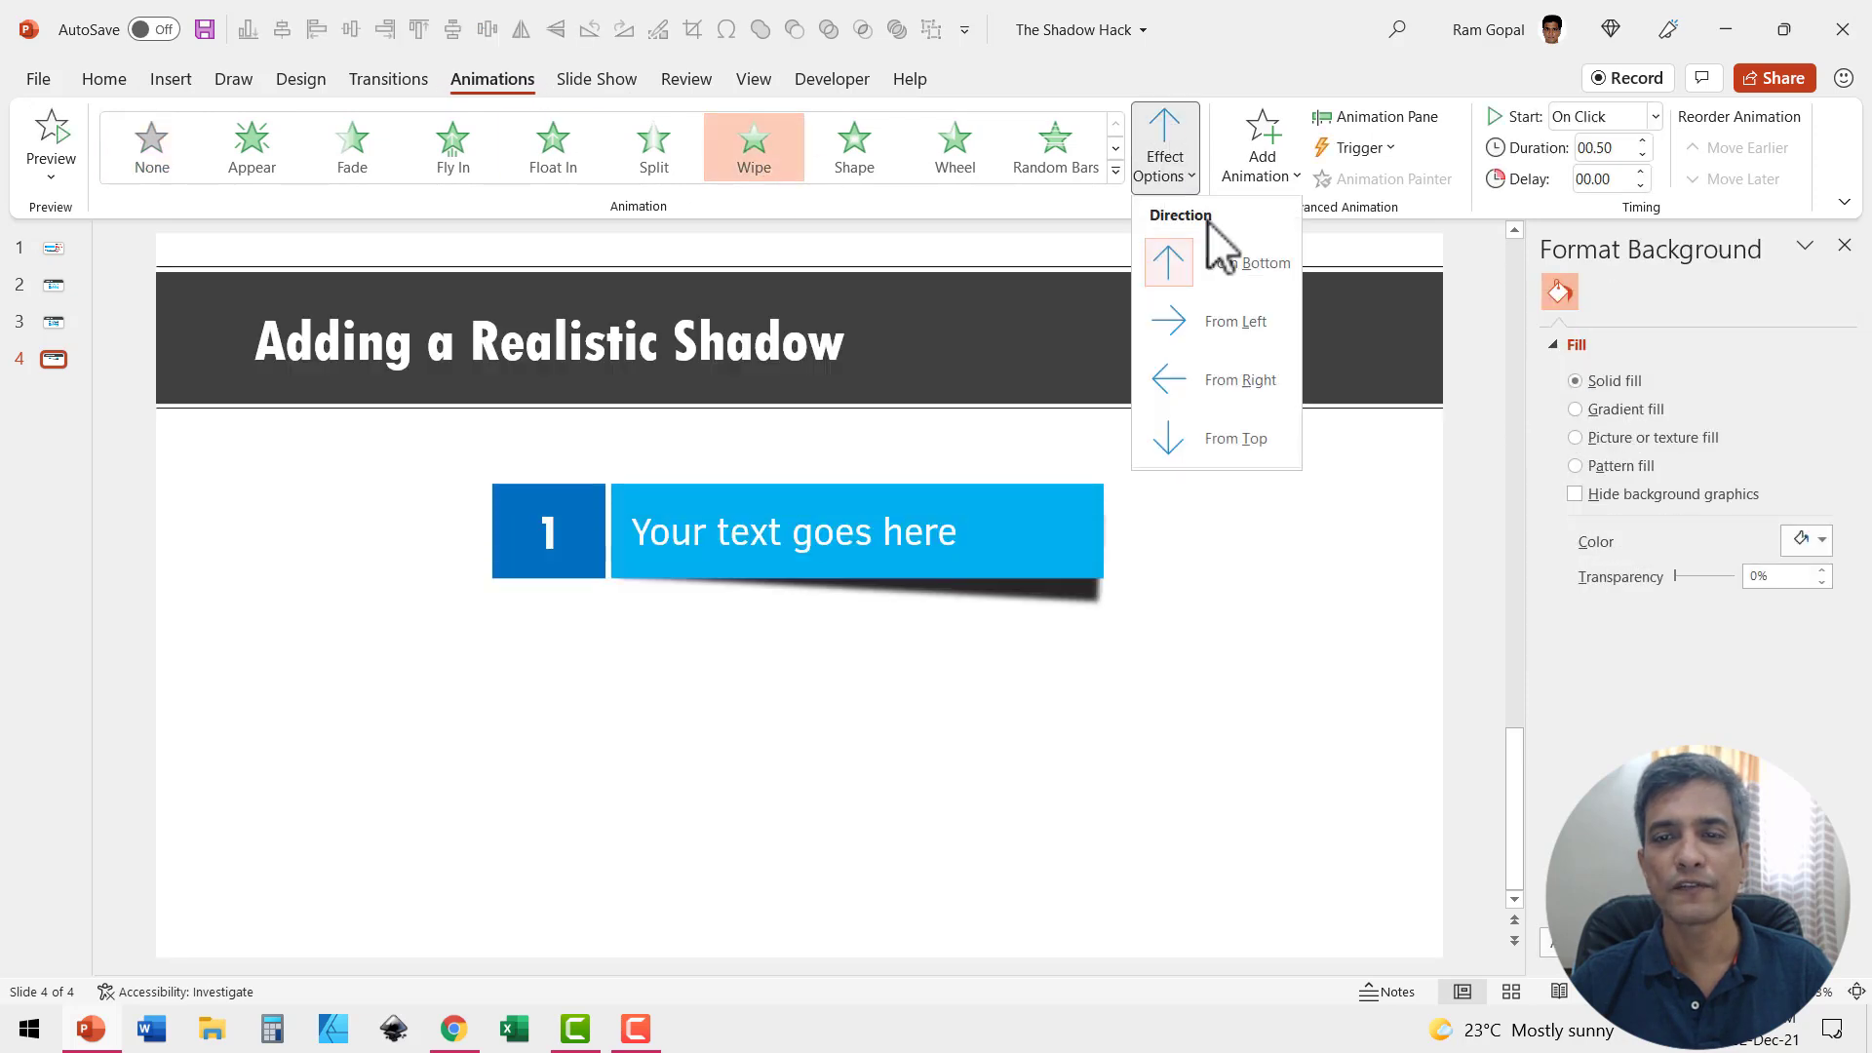
pyautogui.click(1248, 324)
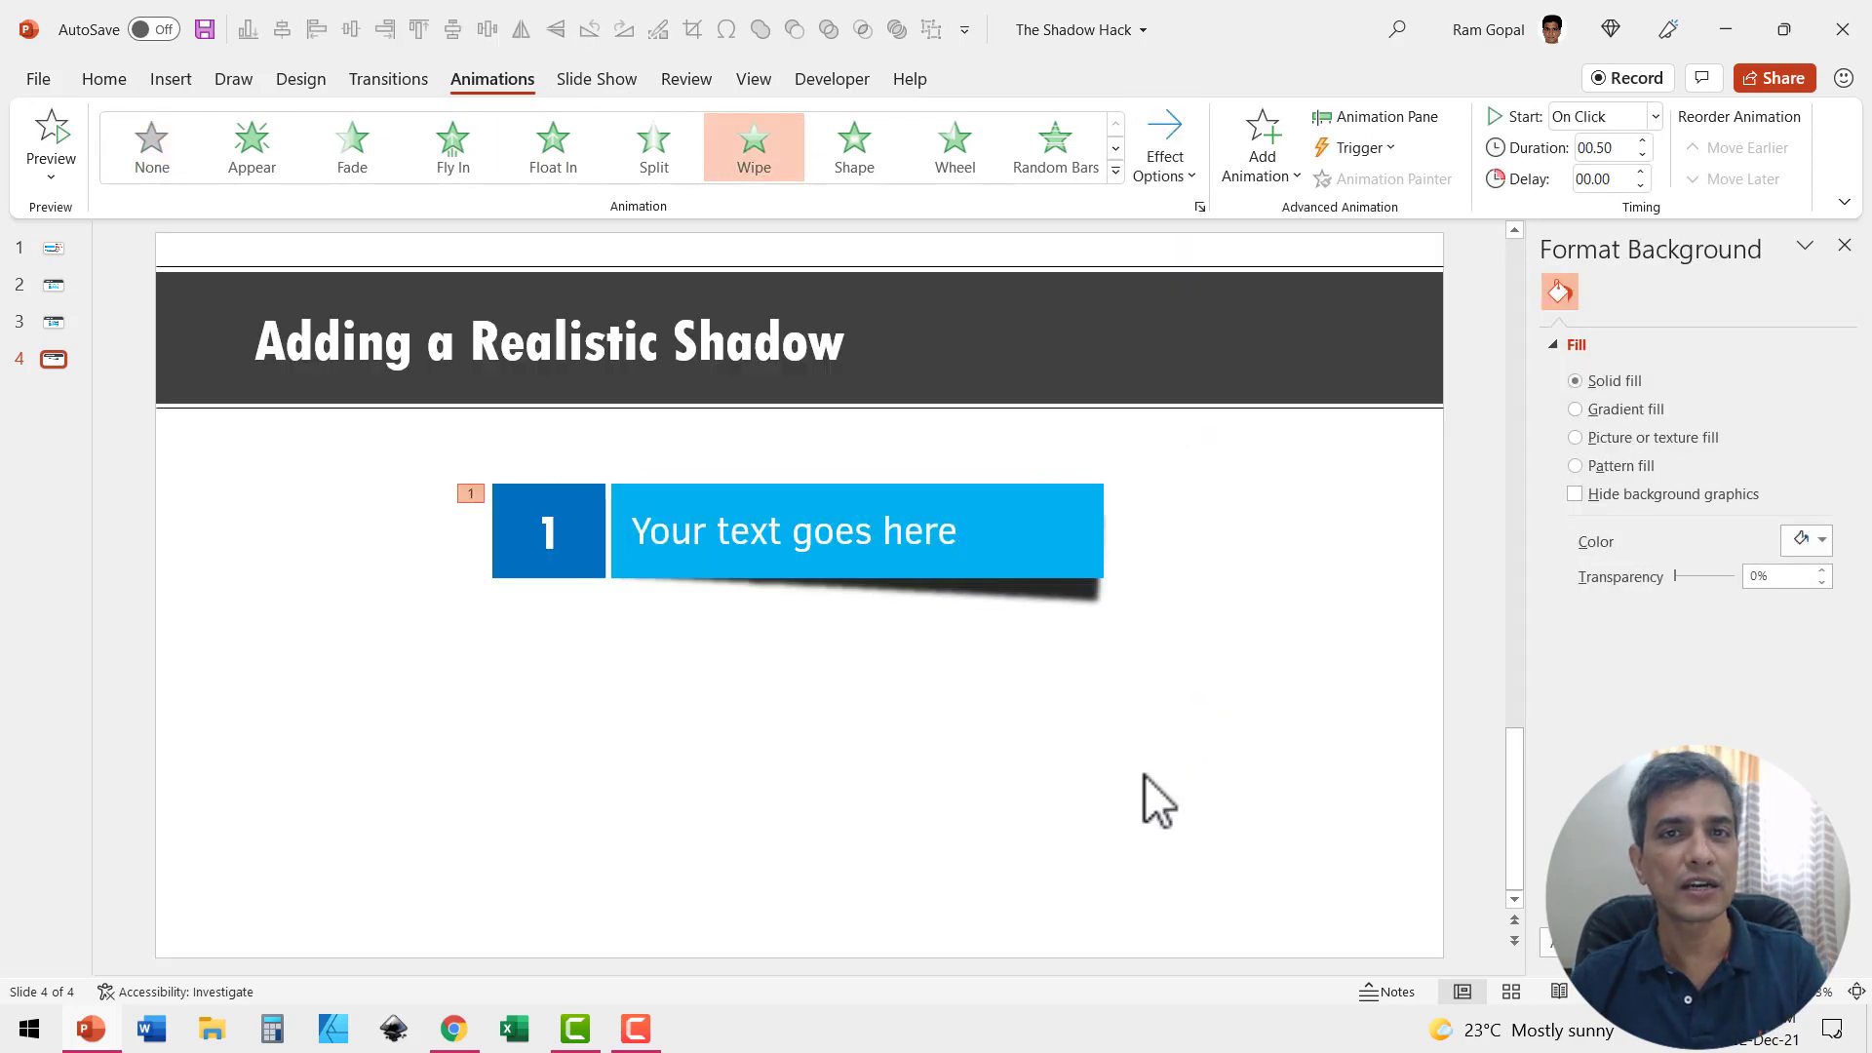
# - Duplicate the grouped strip downward and repeat to create four stacked strips
pyautogui.click(1076, 500)
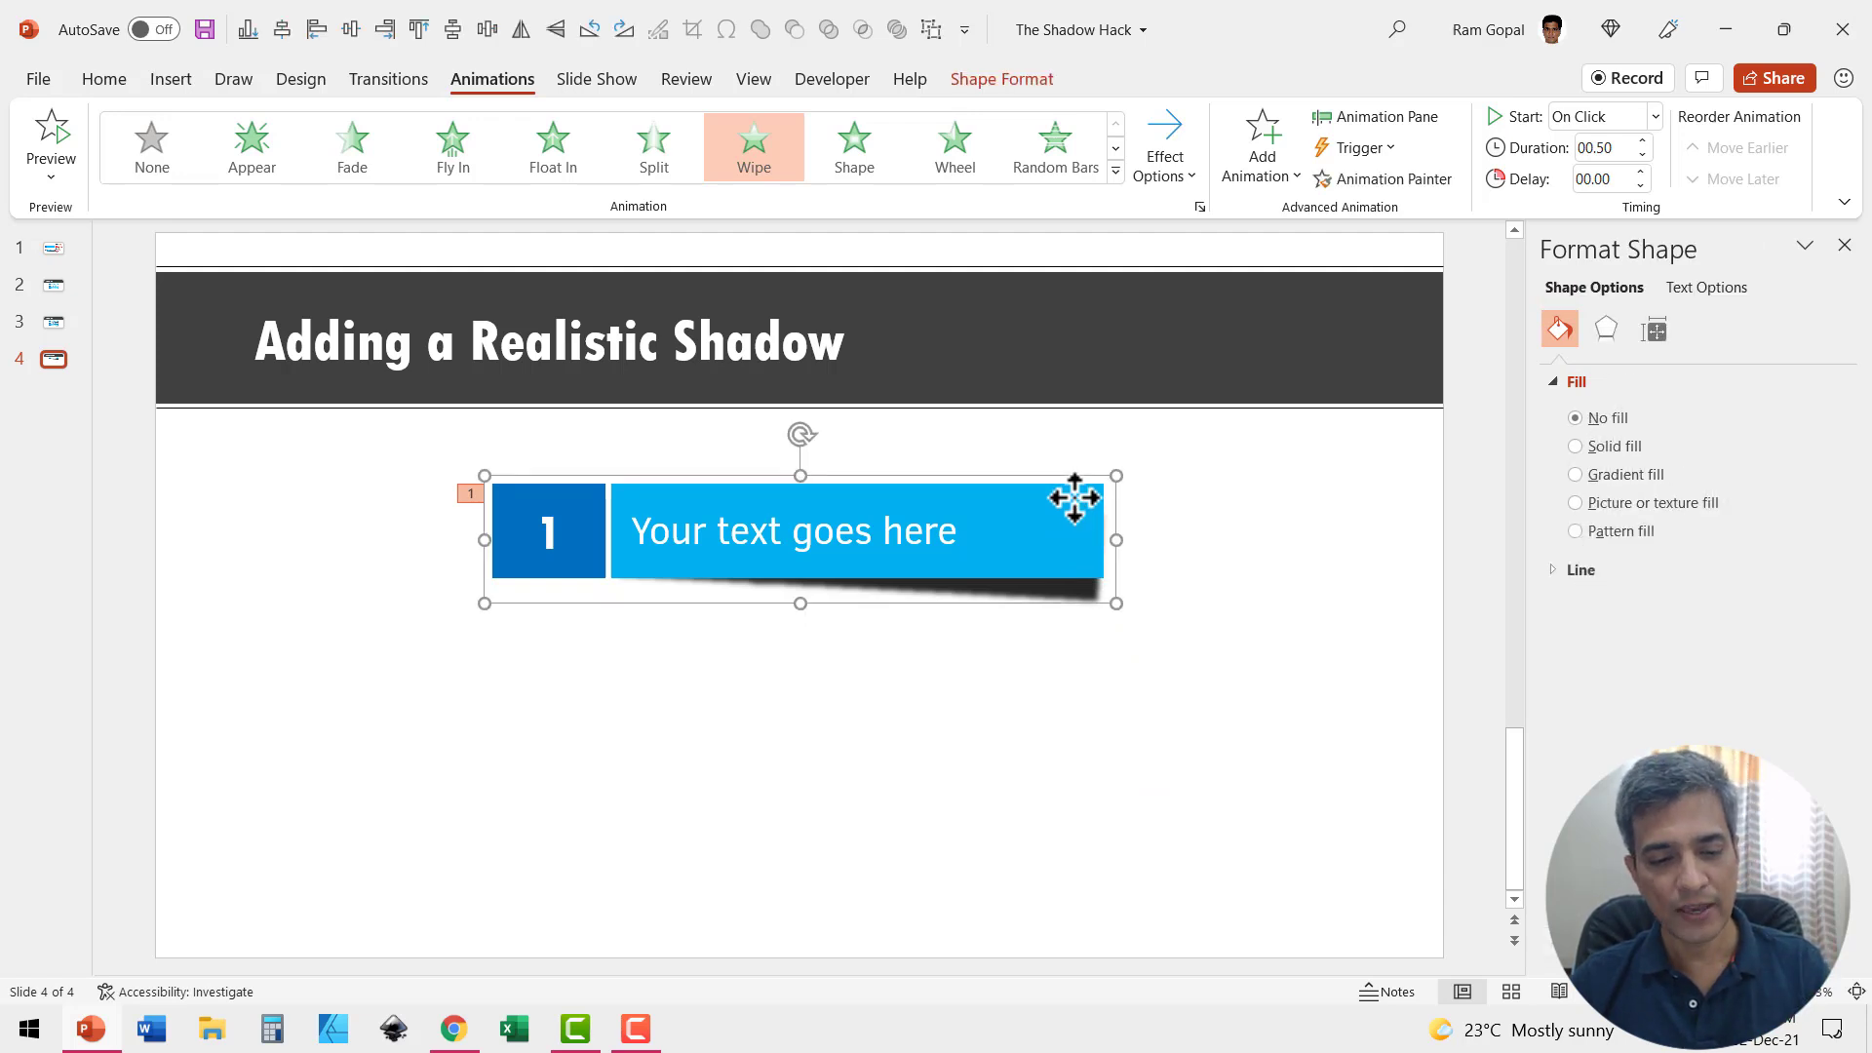
pyautogui.moveTo(1075, 500); pyautogui.dragTo(1060, 596)
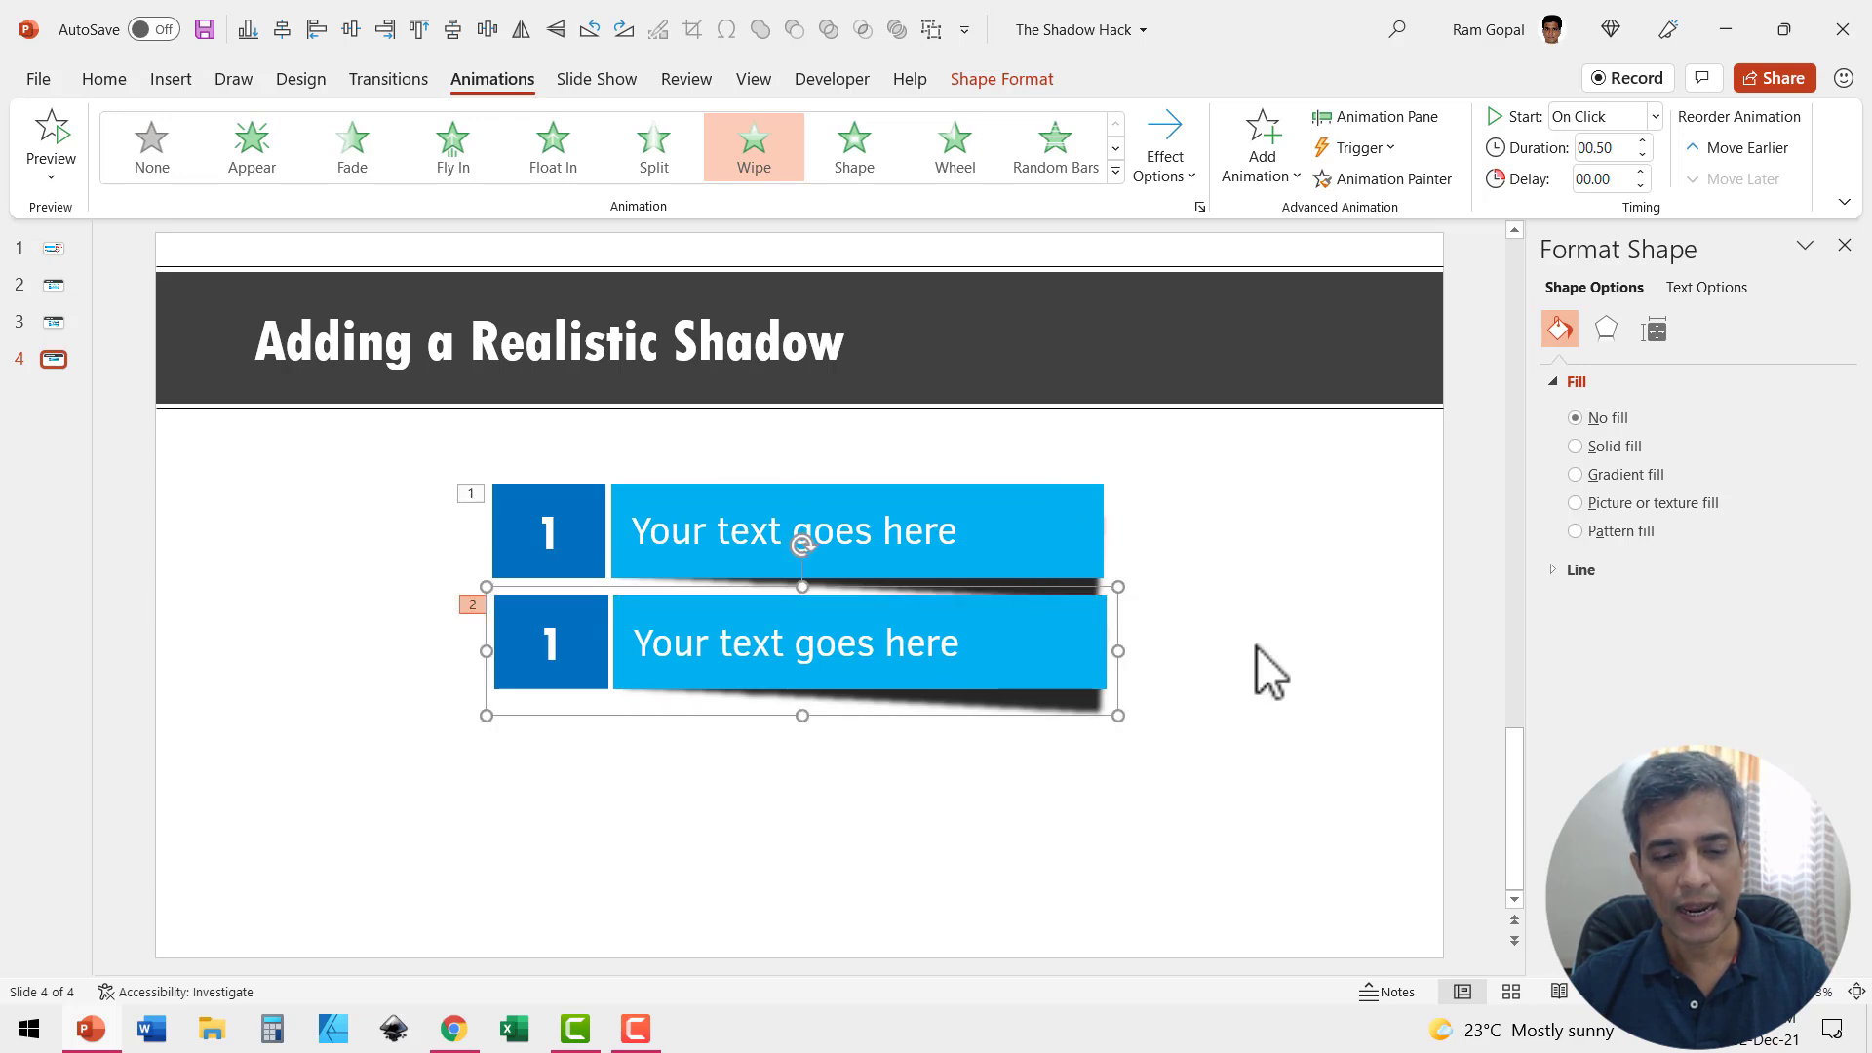
pyautogui.hotkey('ctrl', 'd')
pyautogui.hotkey('ctrl', 'd')
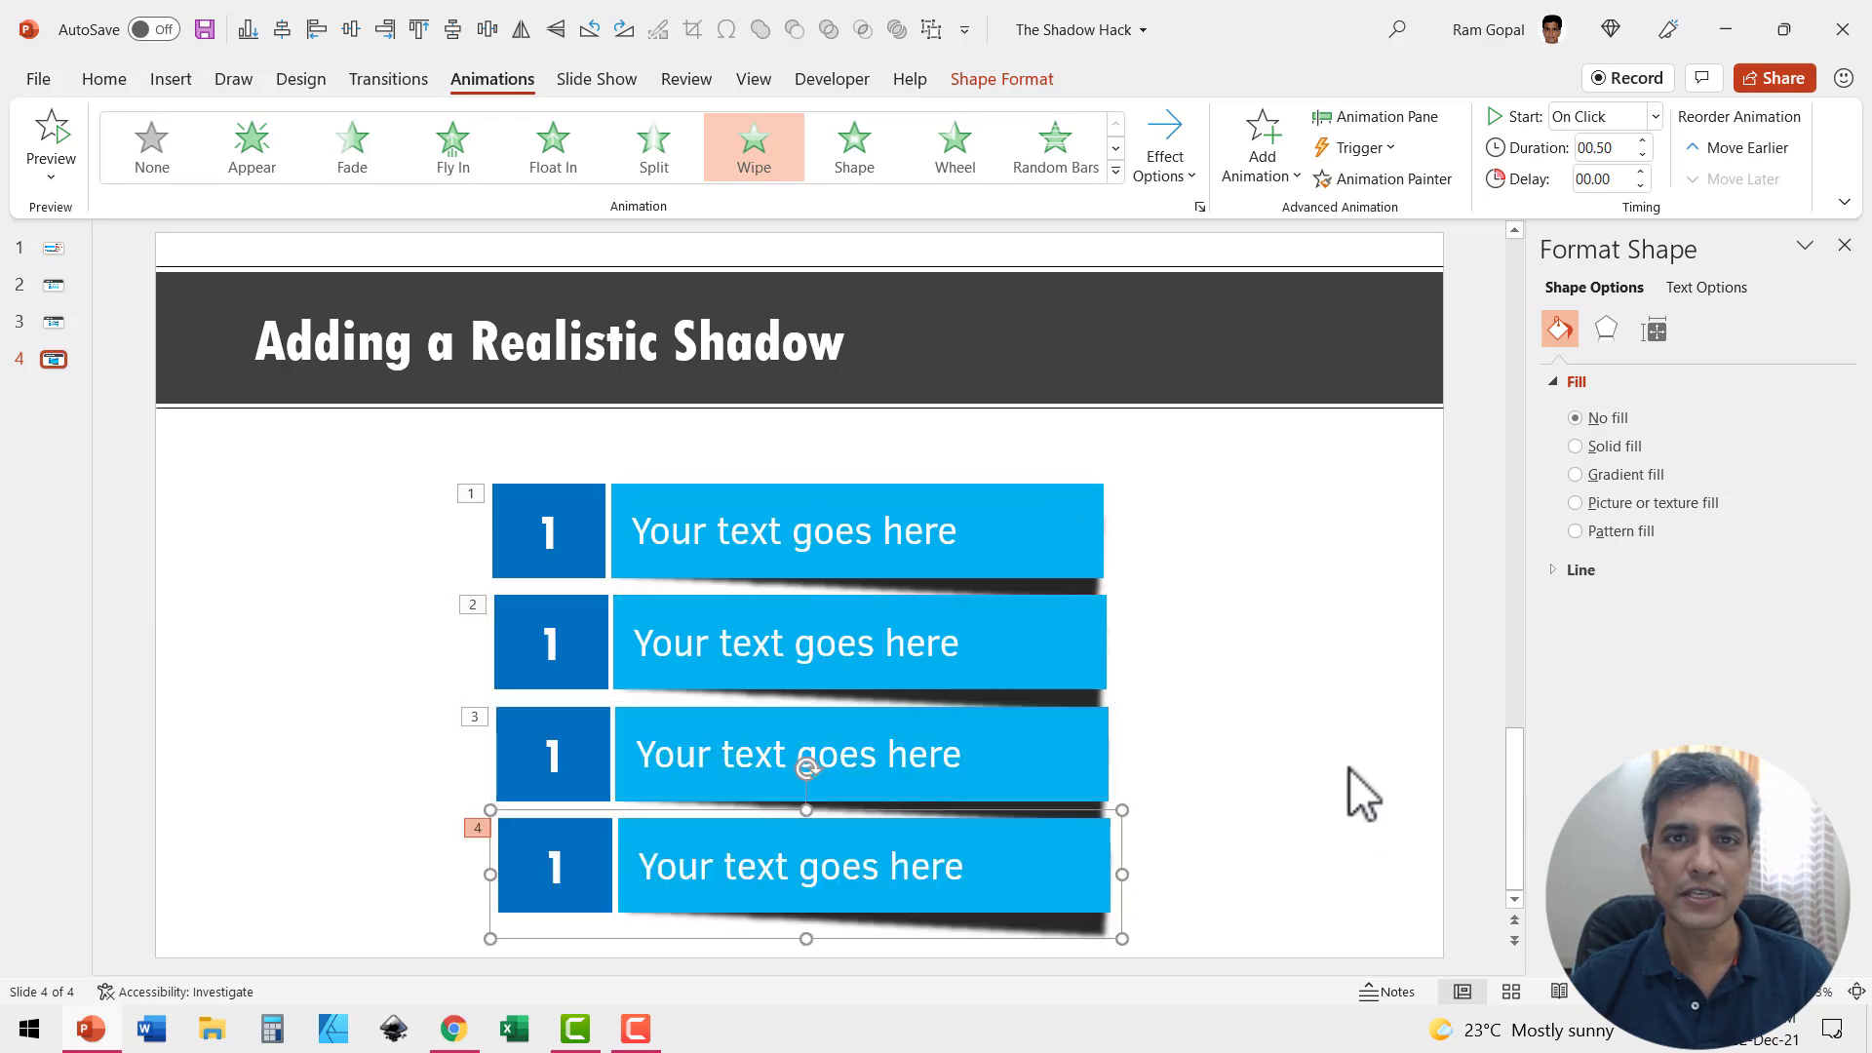